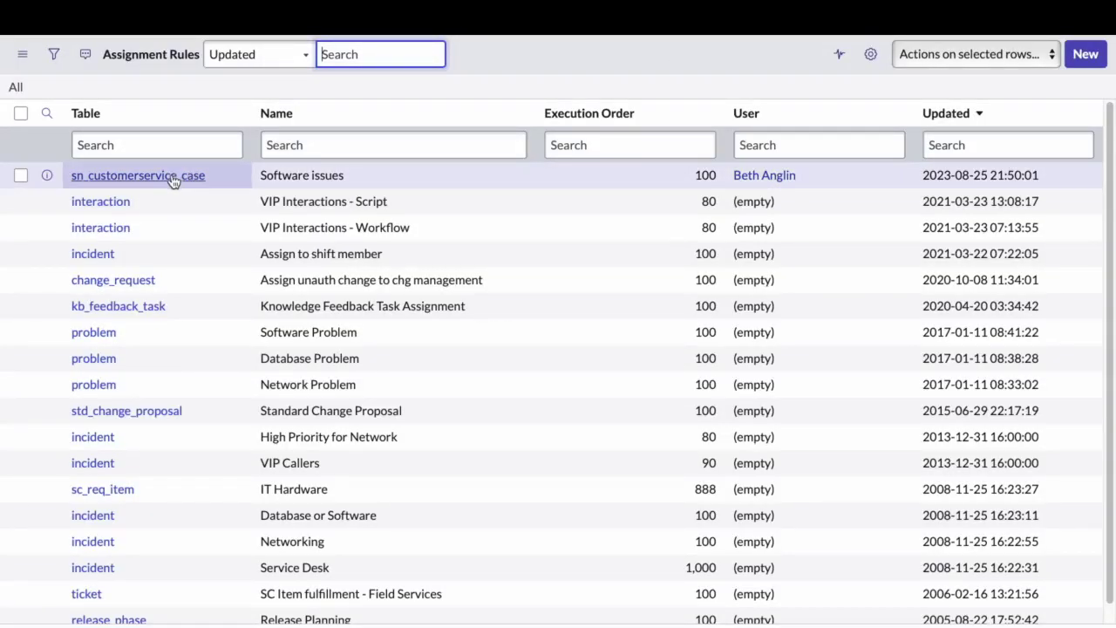
- Open the Software issues assignment rule for the sn_customerservice_case table
click(173, 176)
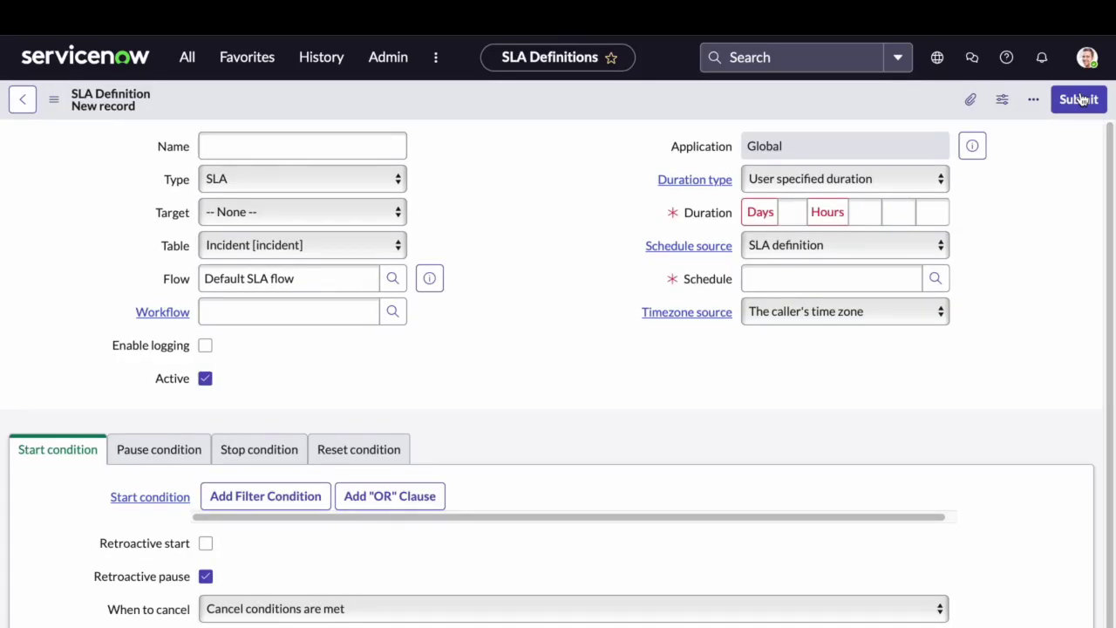
- Name the new SLA definition "case is assigned" and set its target to Resolution
text(case is assigned)
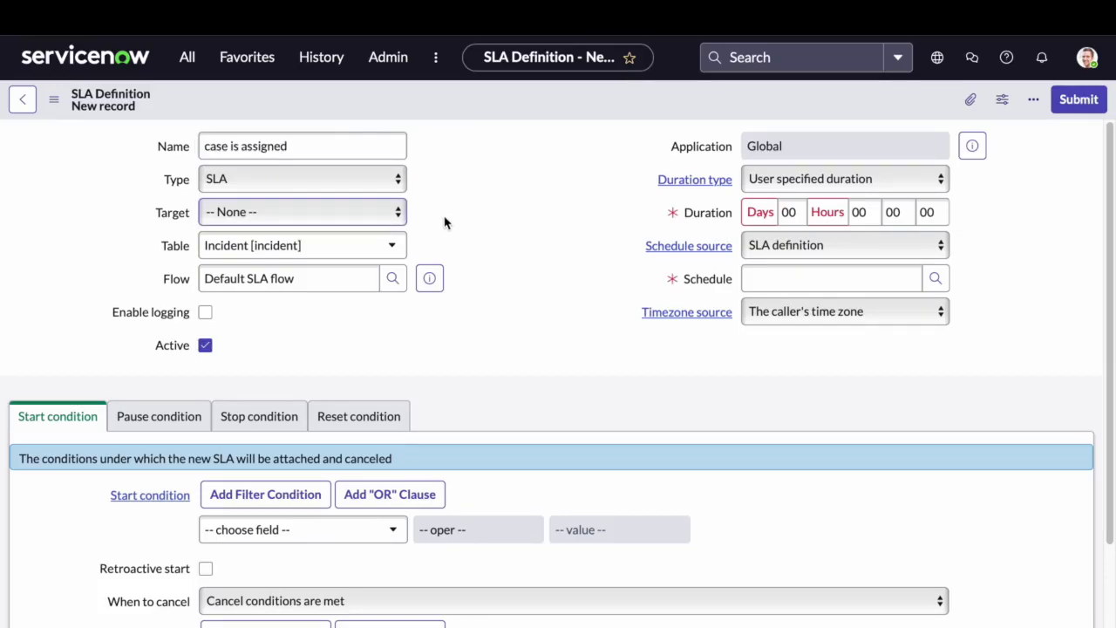
click(388, 217)
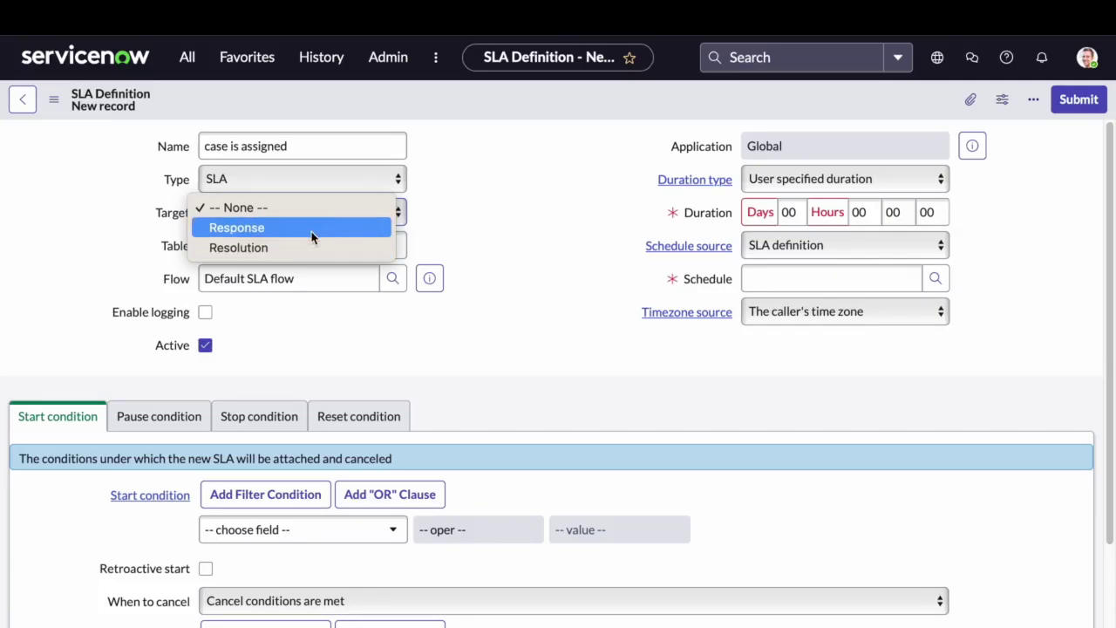
click(497, 257)
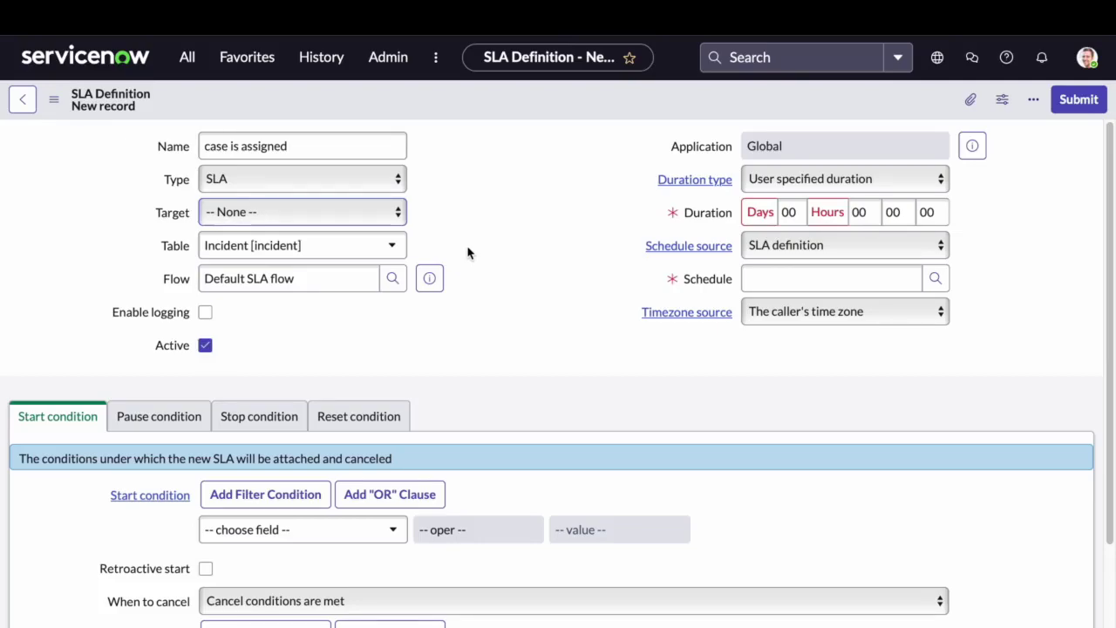
click(396, 214)
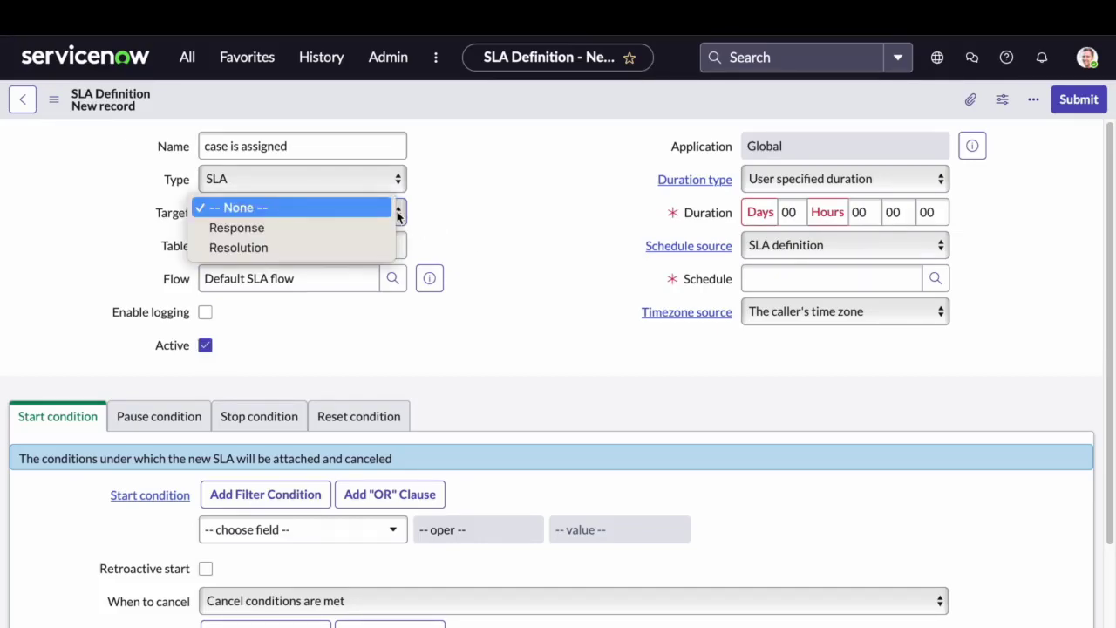
click(575, 237)
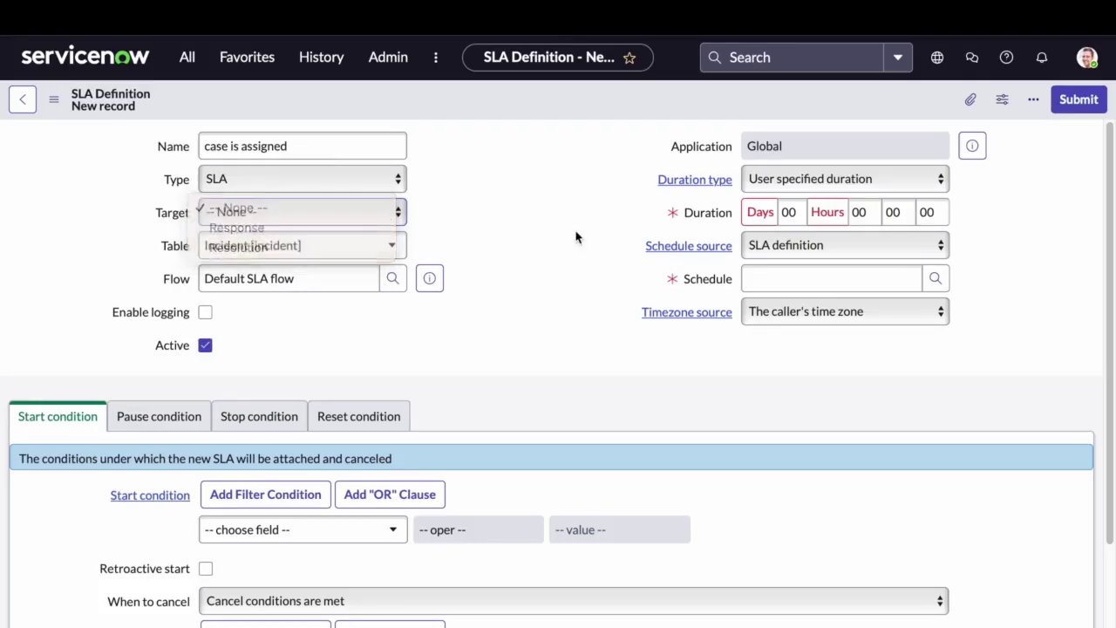
click(392, 247)
click(361, 238)
click(347, 219)
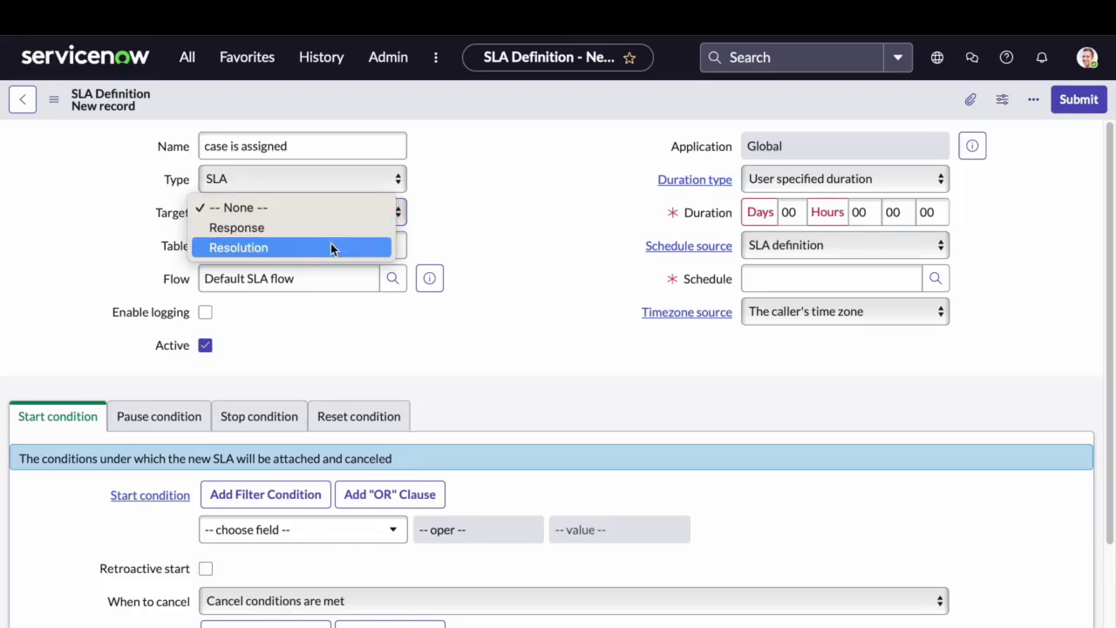
click(331, 249)
- Set the SLA definition's table to Case [sn_customerservice_case]
click(330, 248)
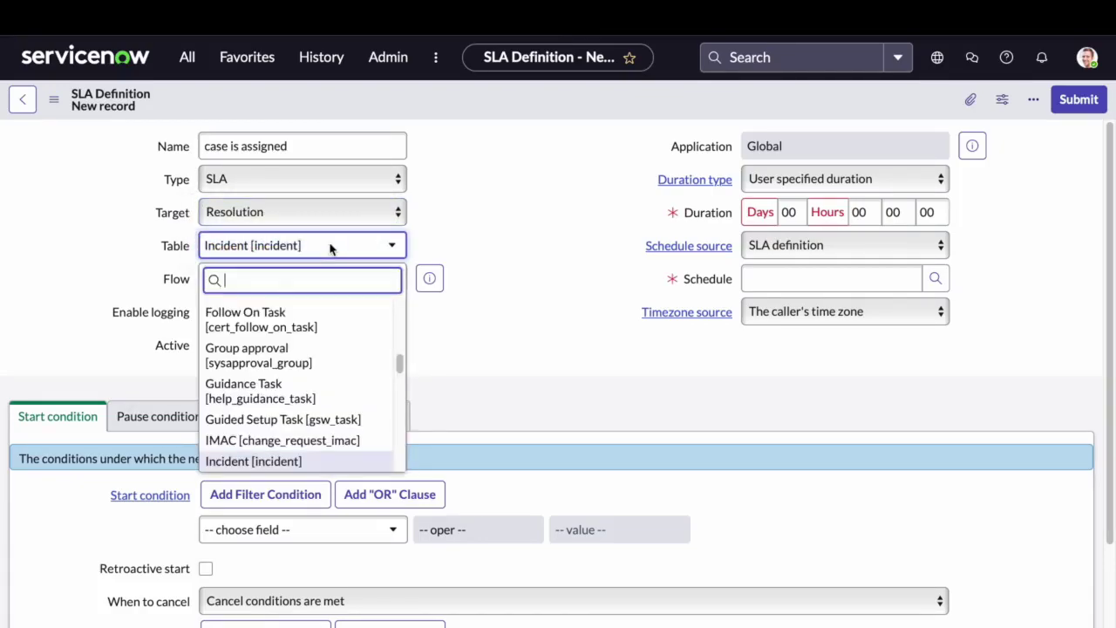
text(case)
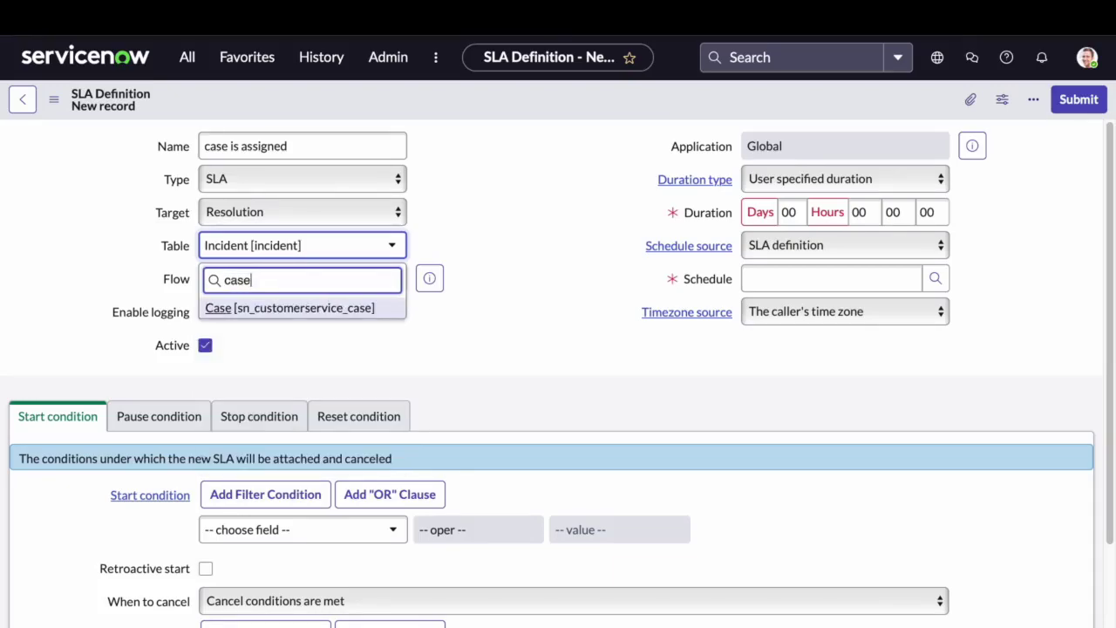
key(Return)
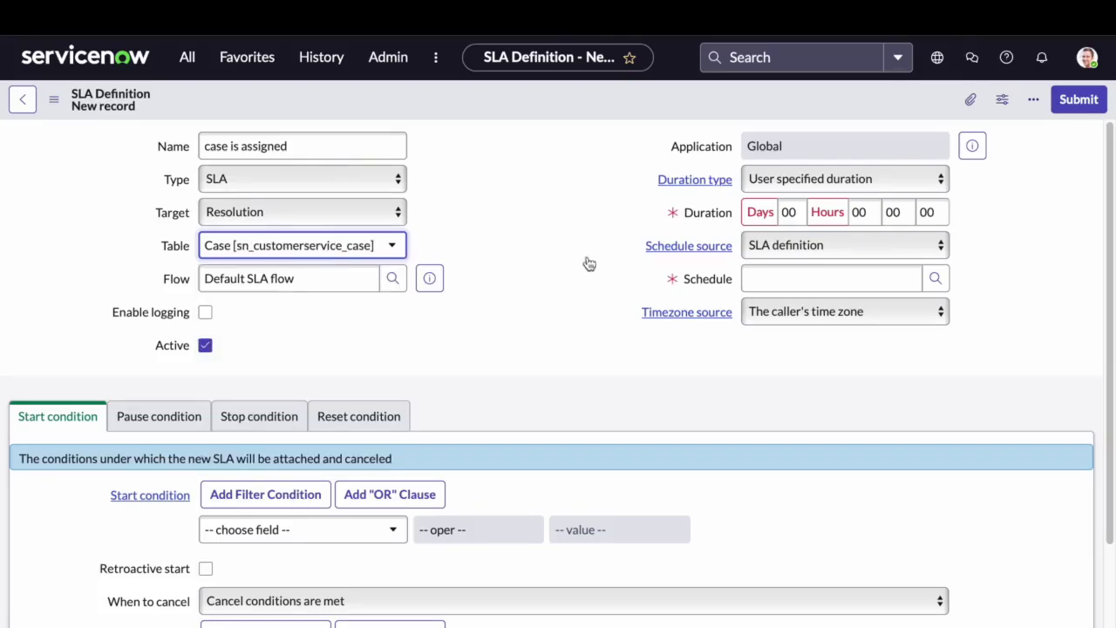
- Set the SLA duration to 02 hours and choose the 24 x 7 schedule
click(867, 215)
text(02)
key(Tab)
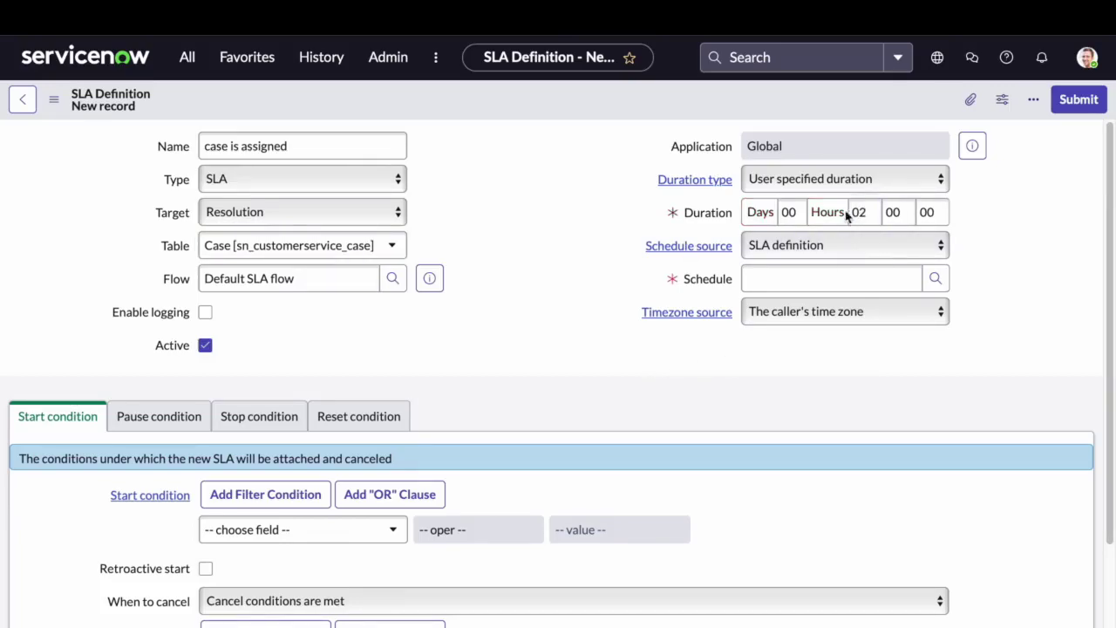
click(819, 323)
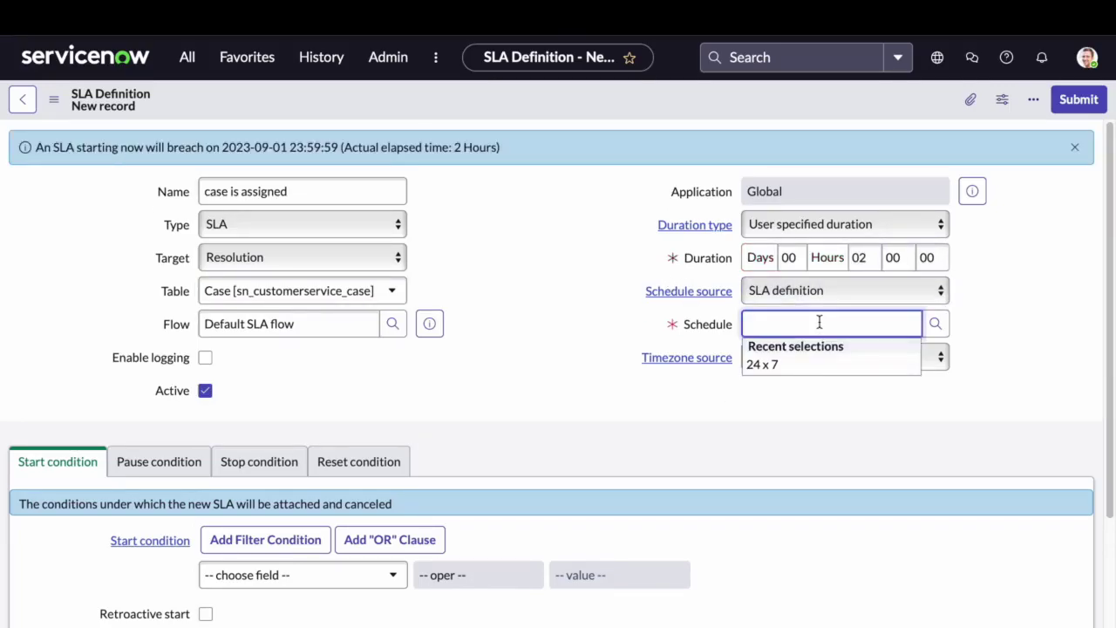
click(798, 368)
- Set the SLA's start condition to State is Open
scroll(1069, 470, down, 3)
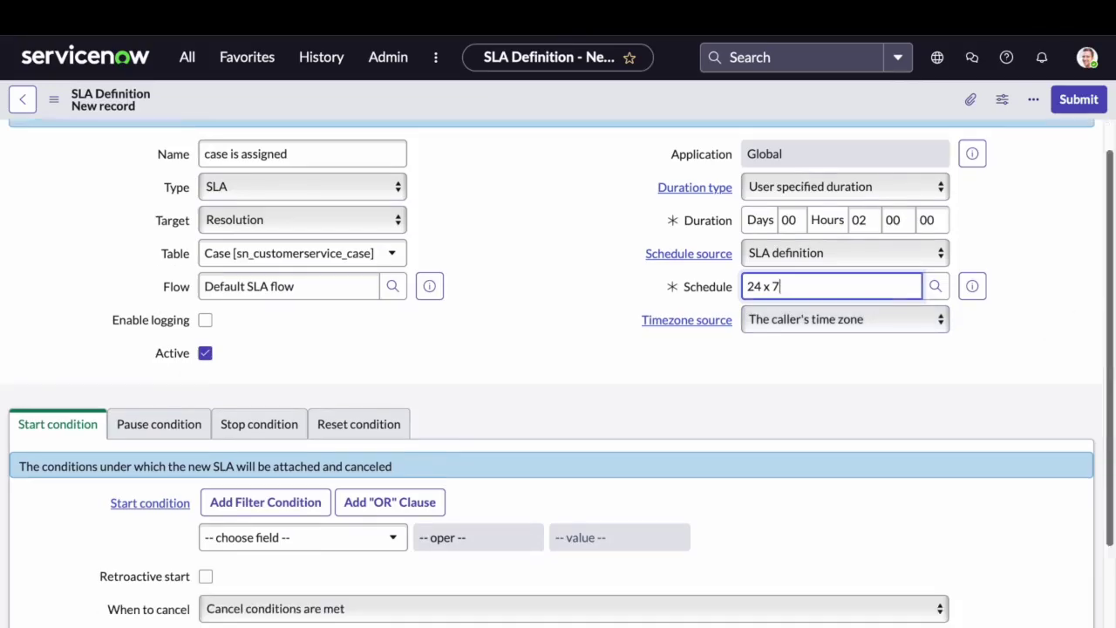
click(349, 420)
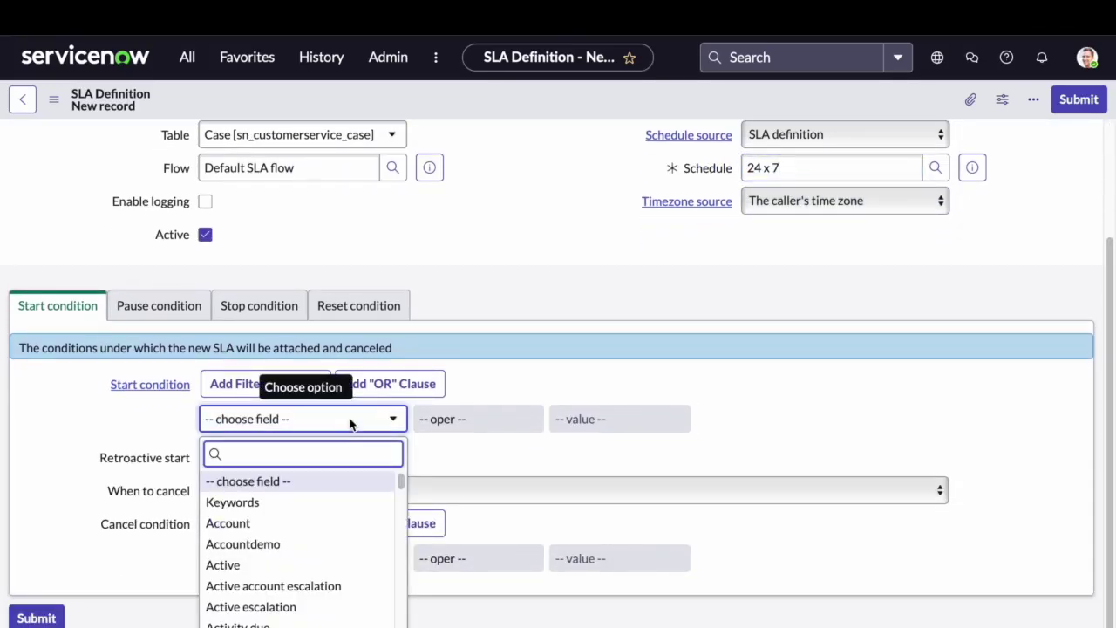
text(state)
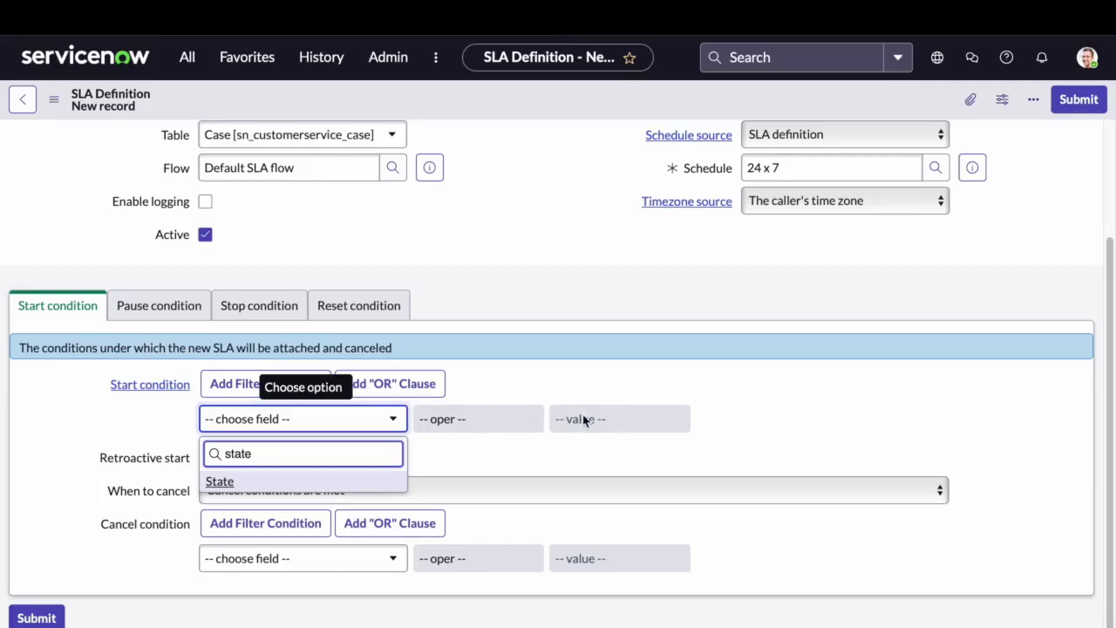
key(Return)
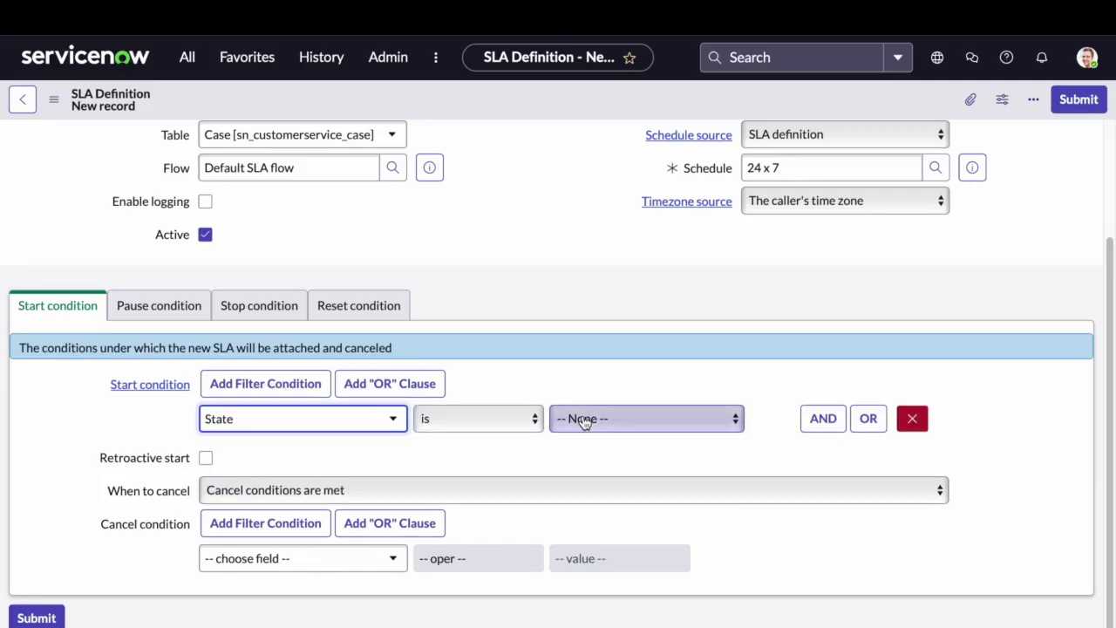
click(582, 417)
click(575, 452)
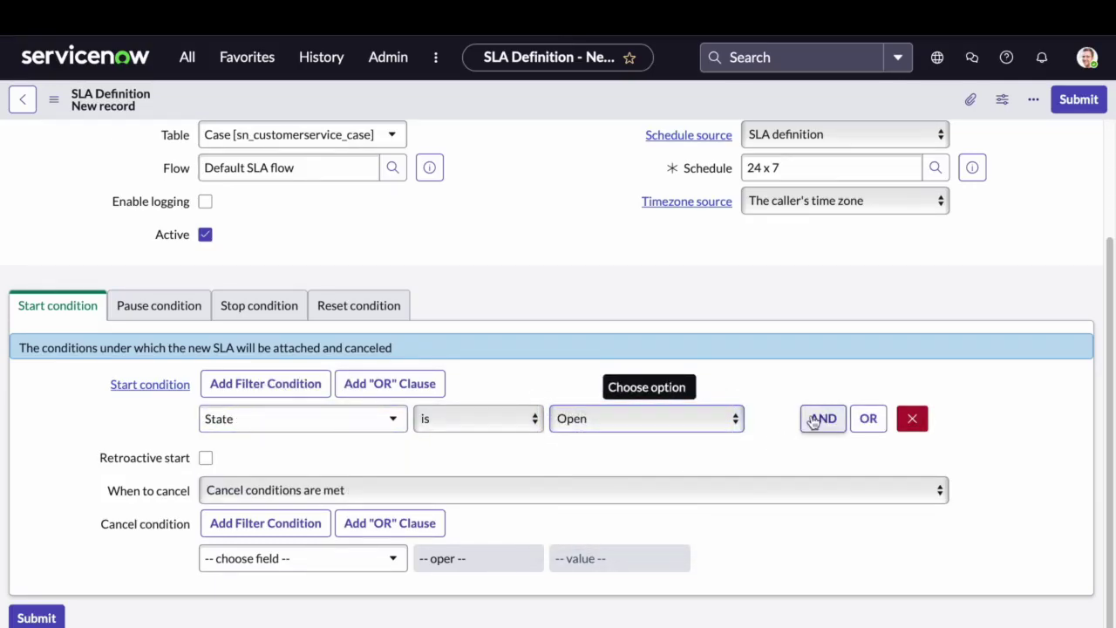
- Add a second start condition, joined with AND, requiring that Assigned to is not empty
click(822, 417)
click(312, 501)
text(ass)
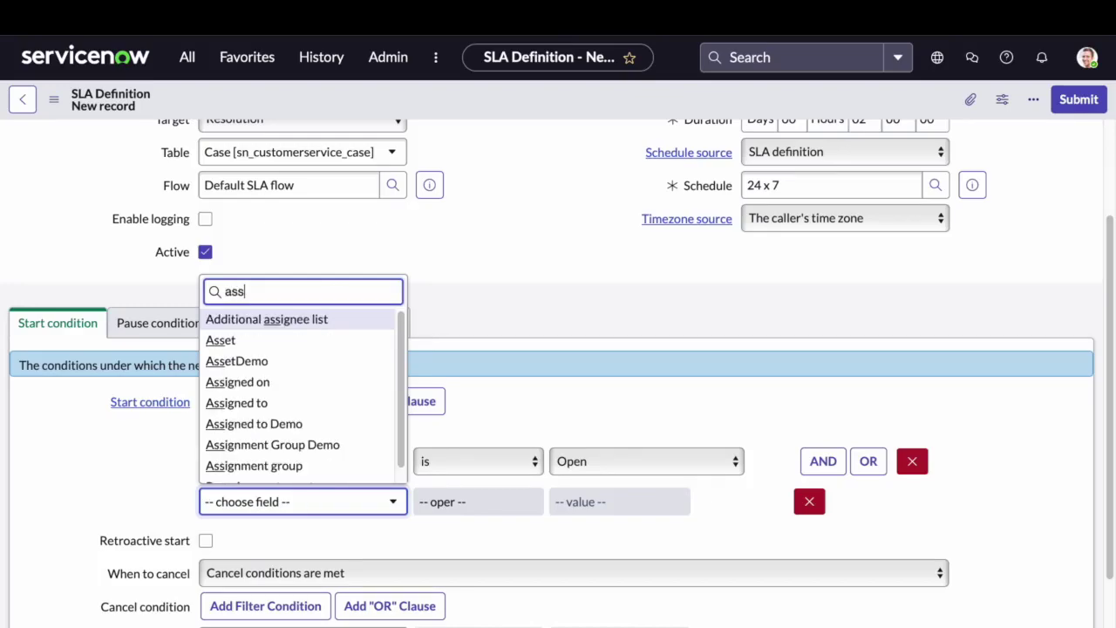
text(igned)
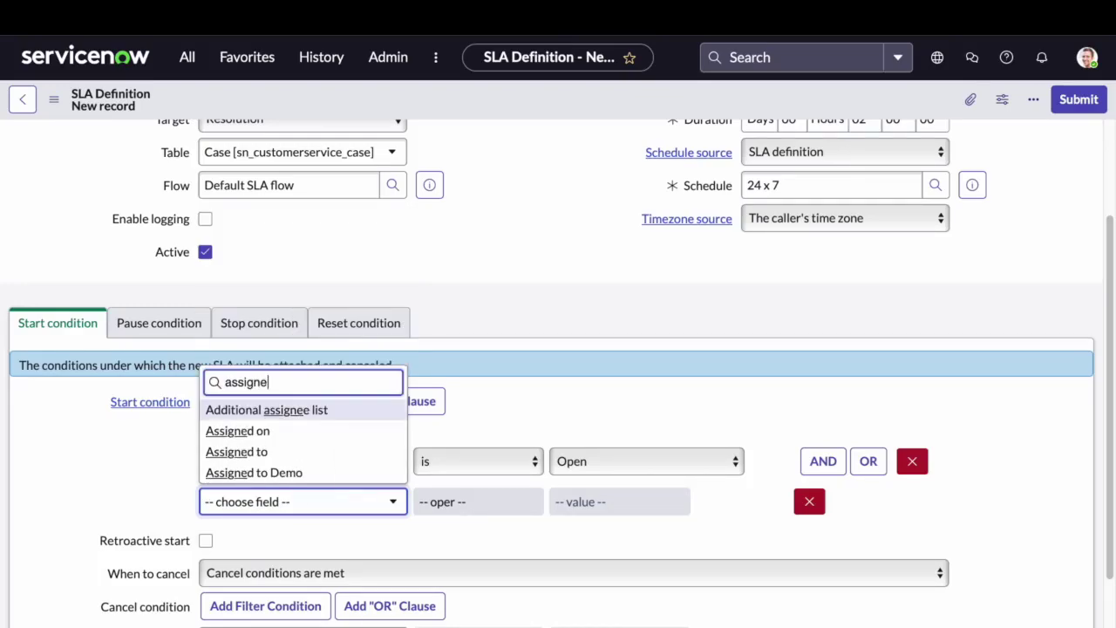
click(236, 451)
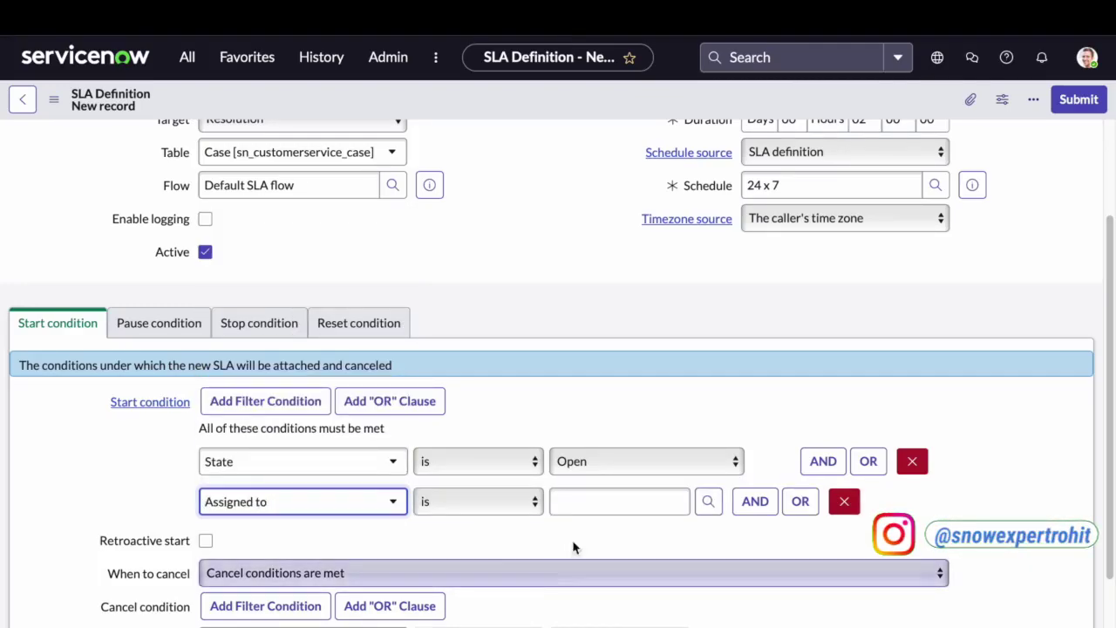
click(603, 504)
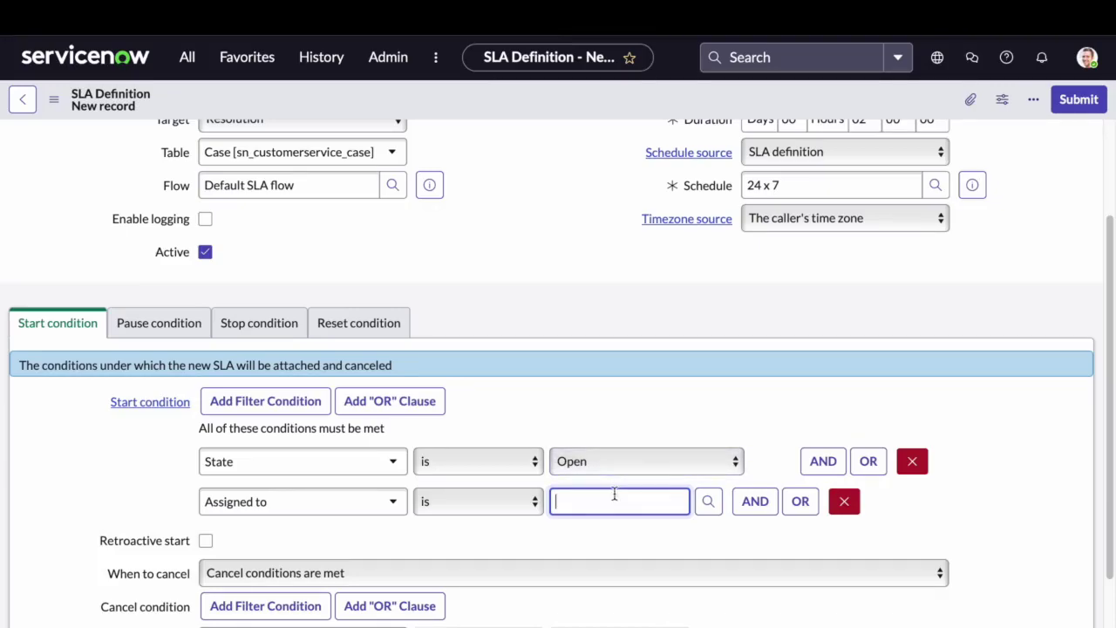
click(514, 504)
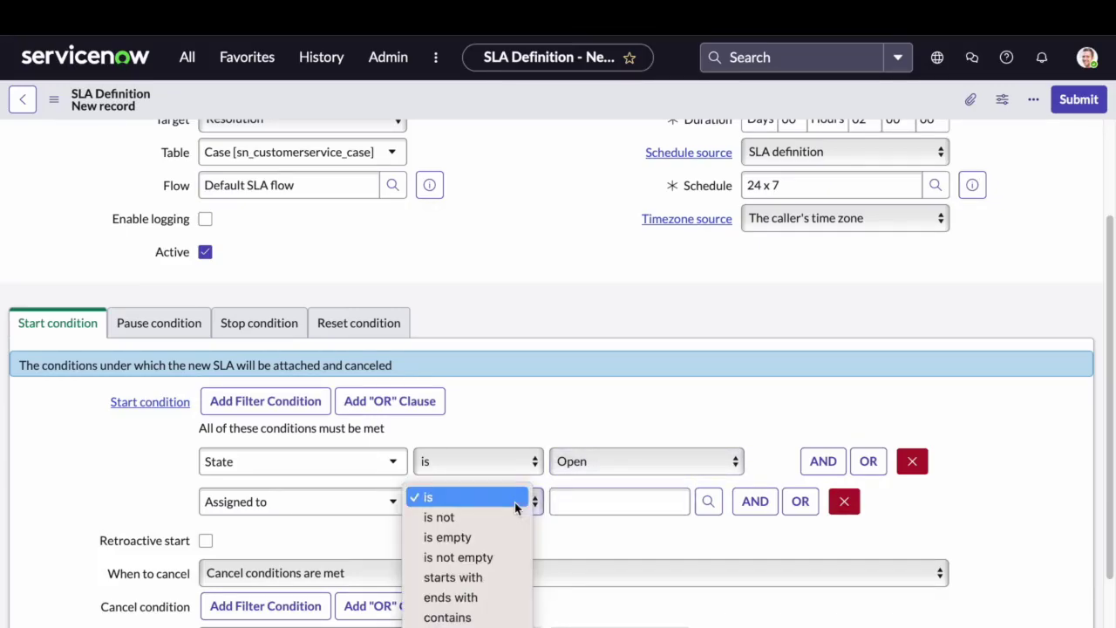
click(496, 557)
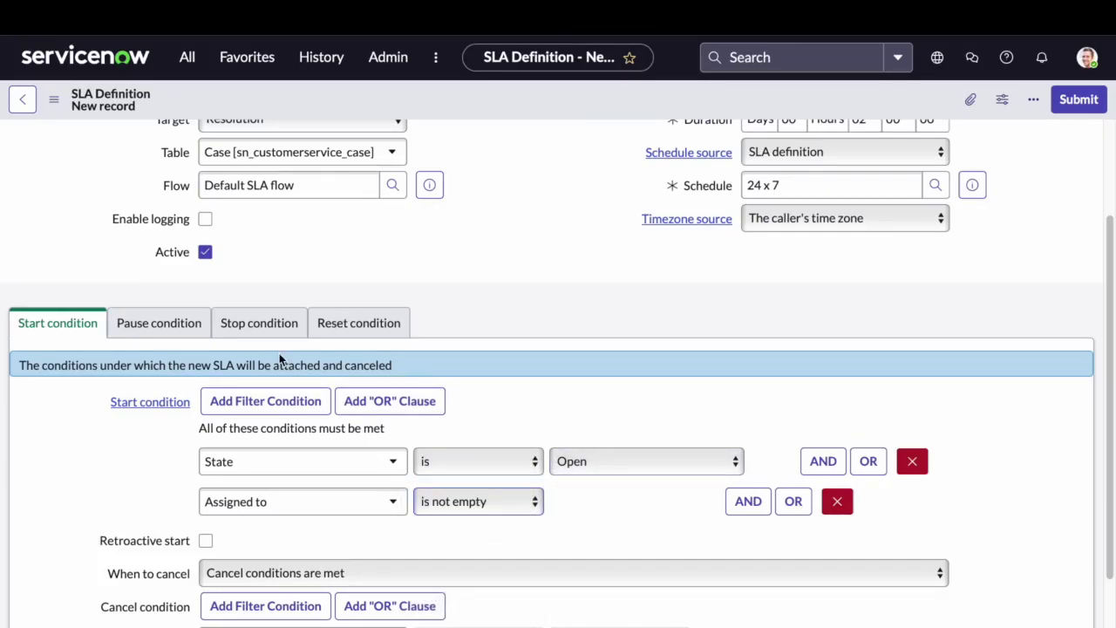
- Define the SLA's stop condition on the State field with the is operator and choose its value
click(258, 328)
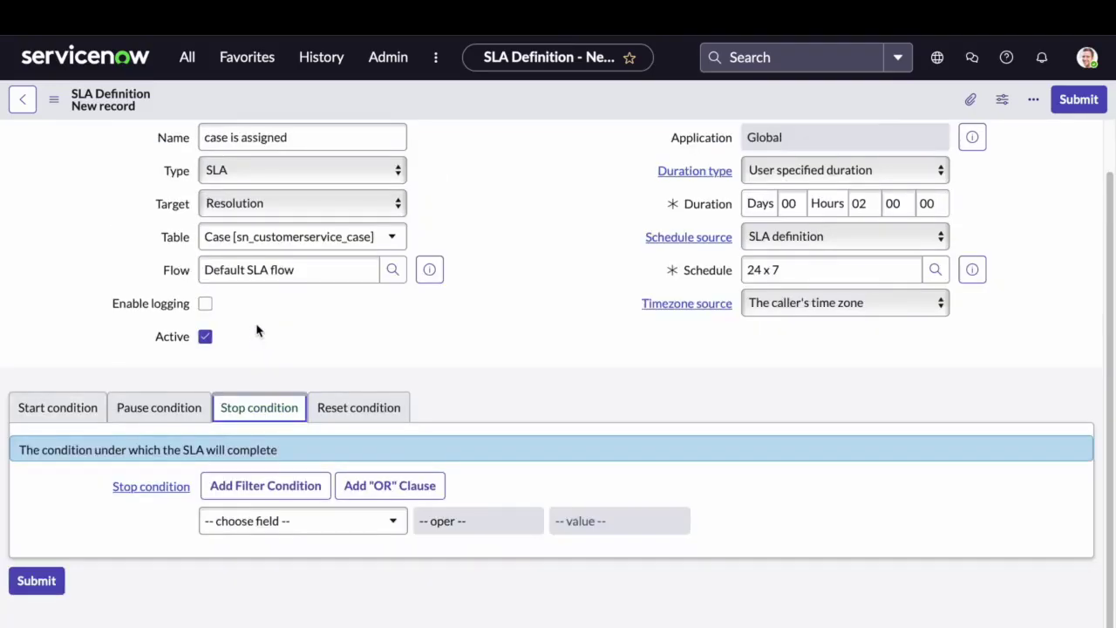
click(335, 521)
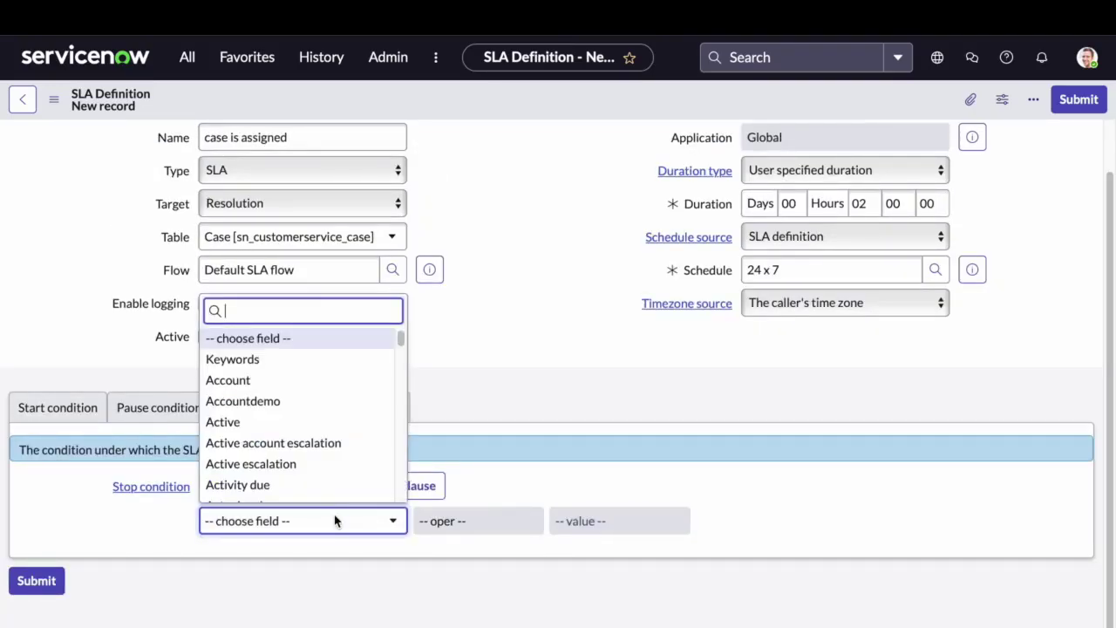
text(stat)
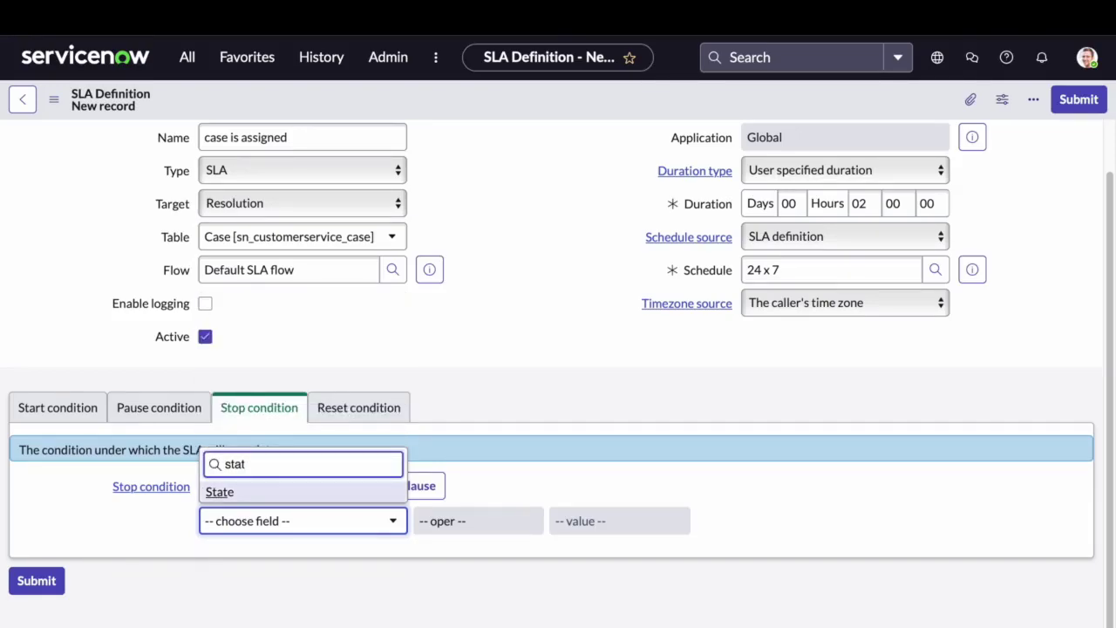
key(Return)
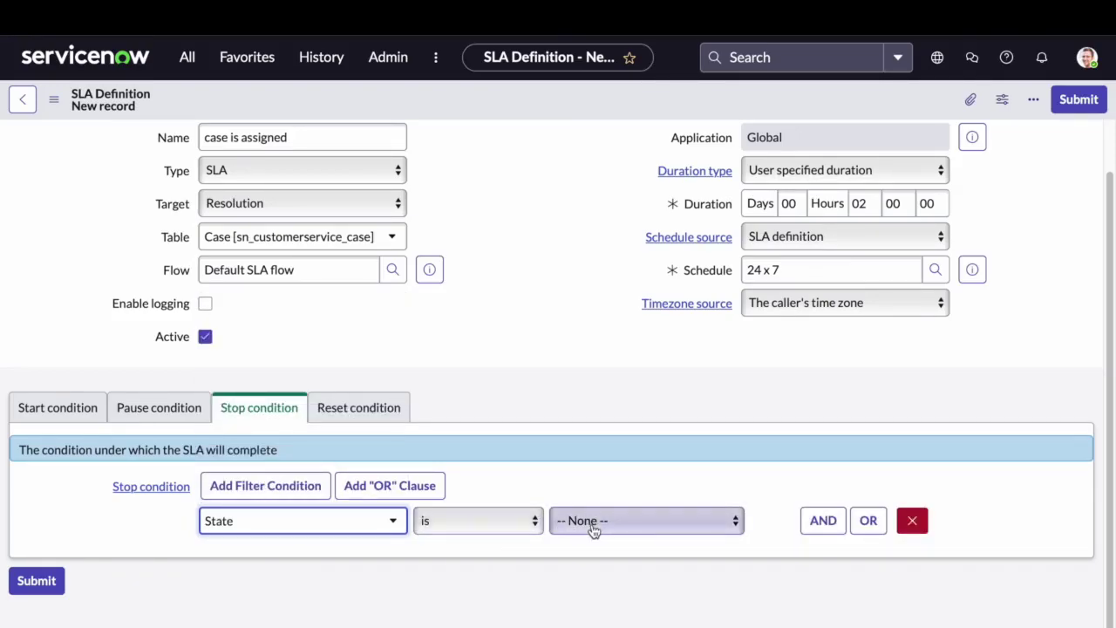
click(592, 523)
click(585, 596)
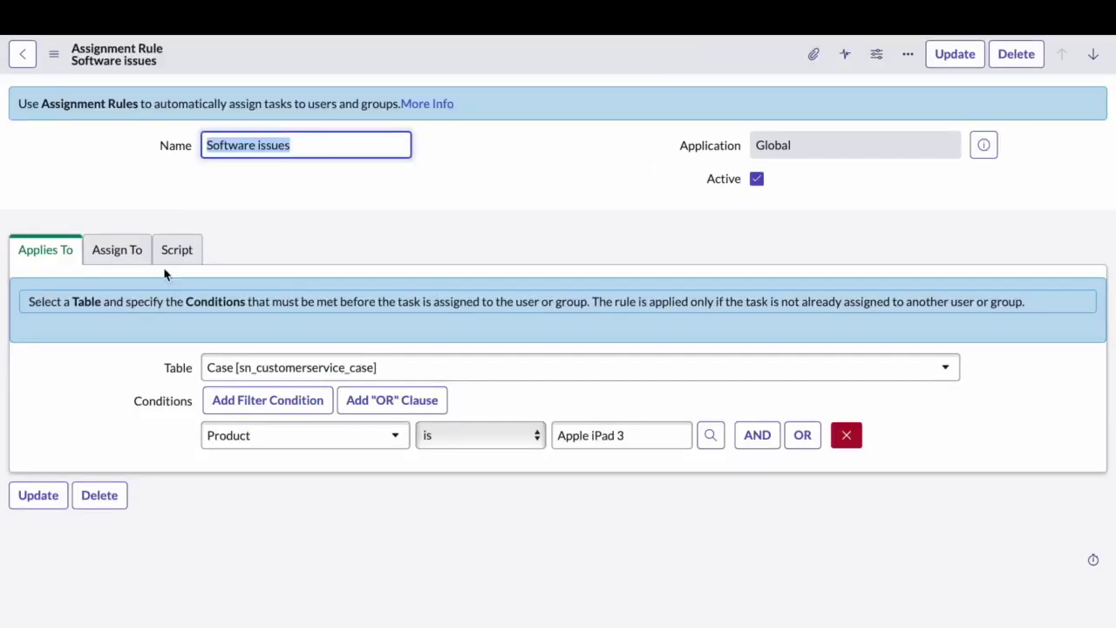
- Review the user and group set in the Software issues assignment rule, and select the iPad customer account for impersonation
click(127, 255)
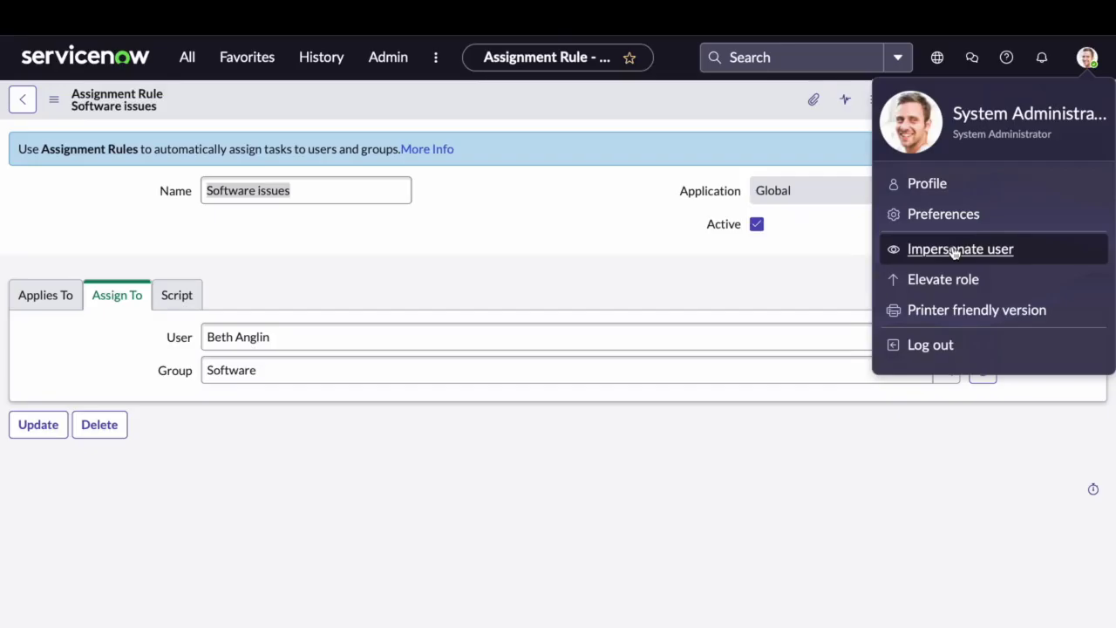
click(955, 252)
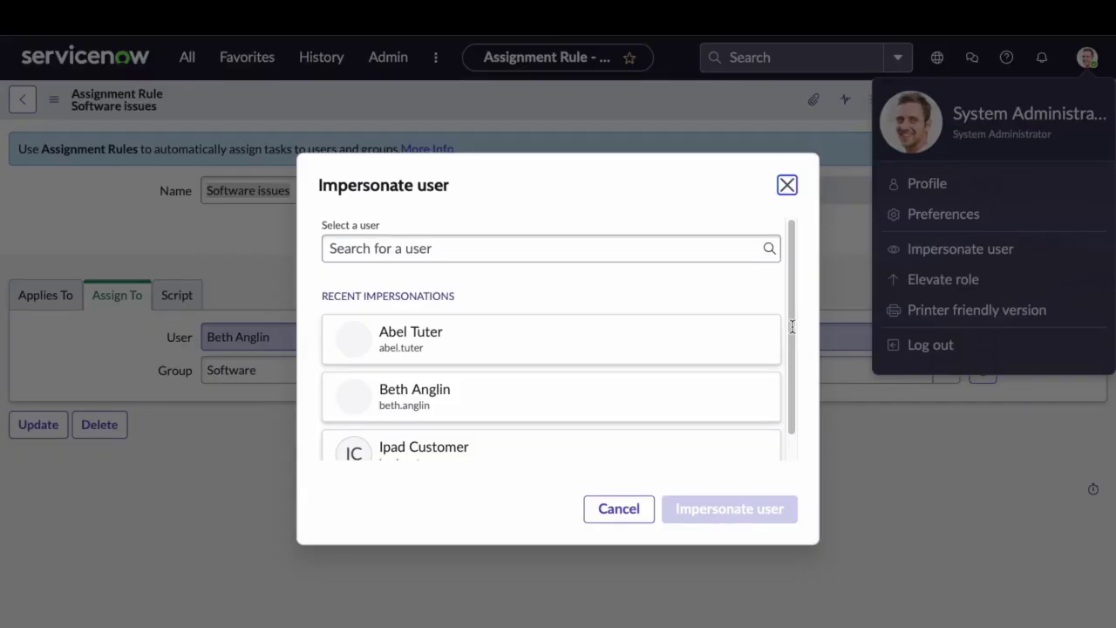
click(642, 460)
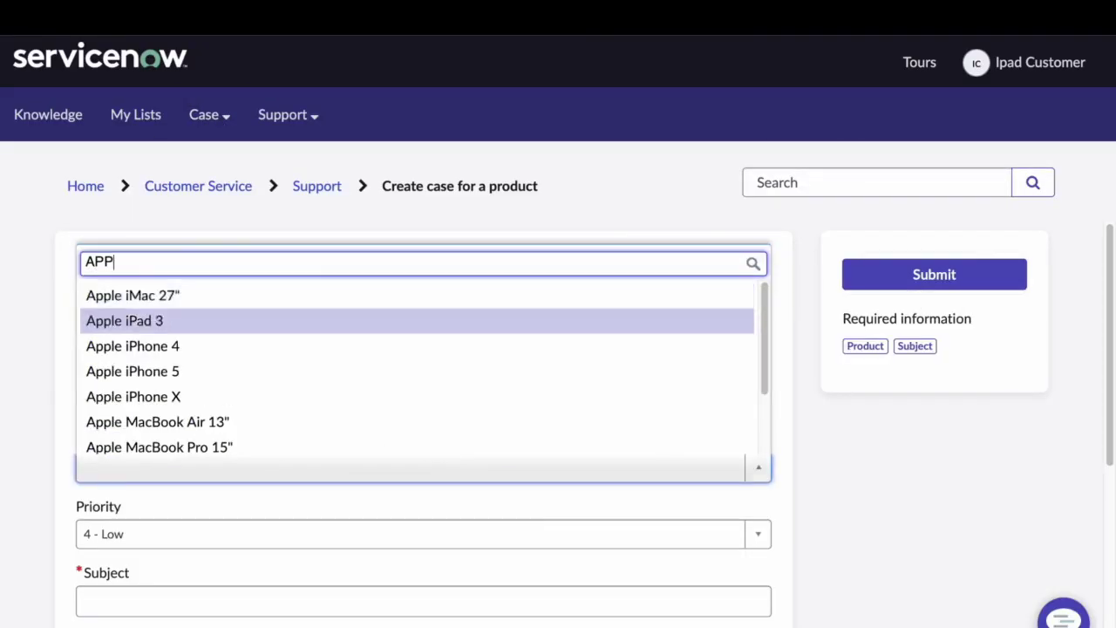
- Submit a product case for Apple iPad 3 with the subject "software install not working"
click(124, 319)
click(422, 560)
text(software install not working)
click(896, 280)
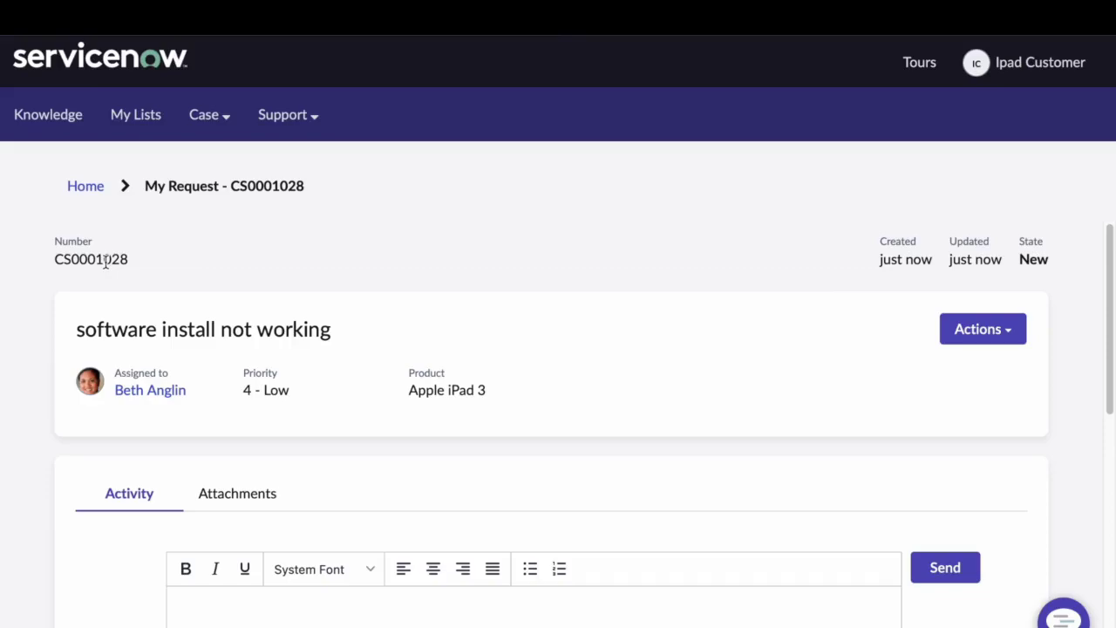
- Select the new case's number on its request page, and impersonate the agent assigned to the case
double_click(106, 262)
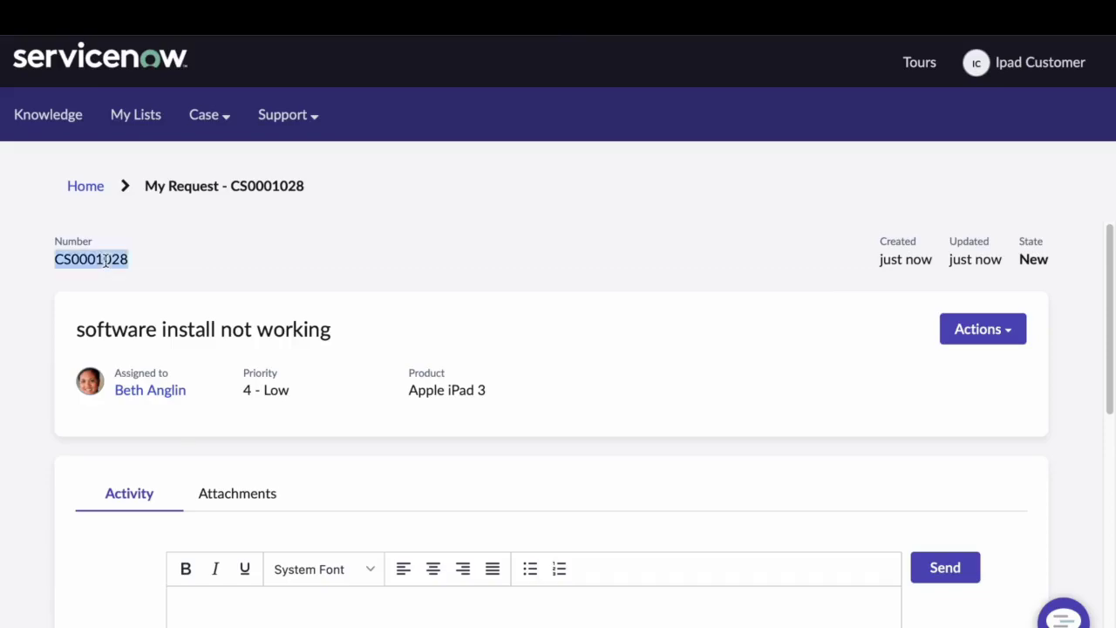
click(259, 297)
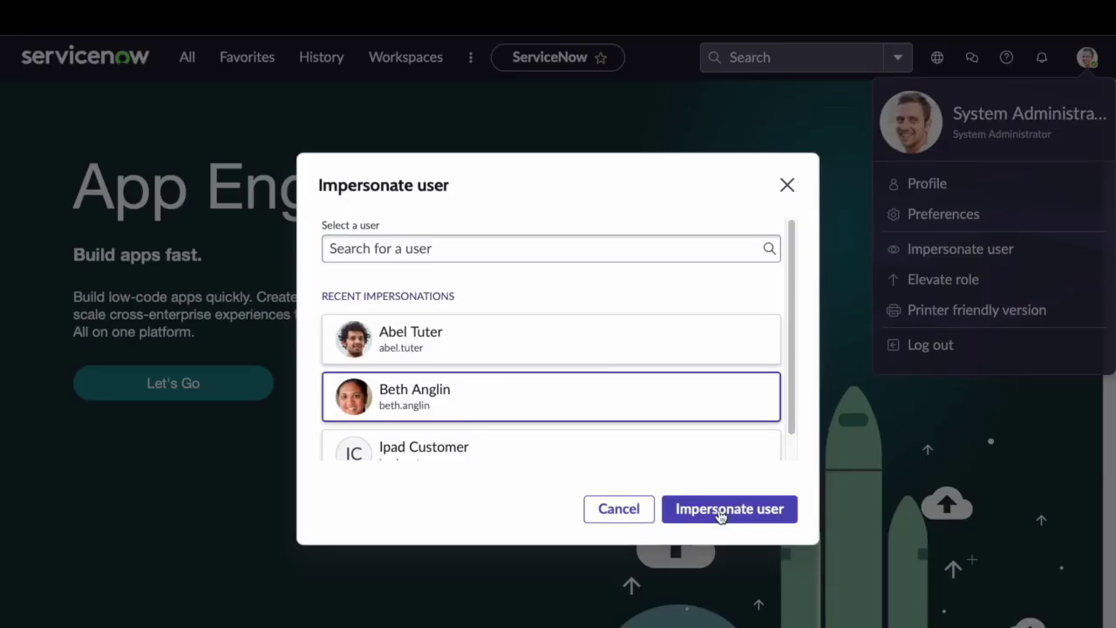
click(720, 510)
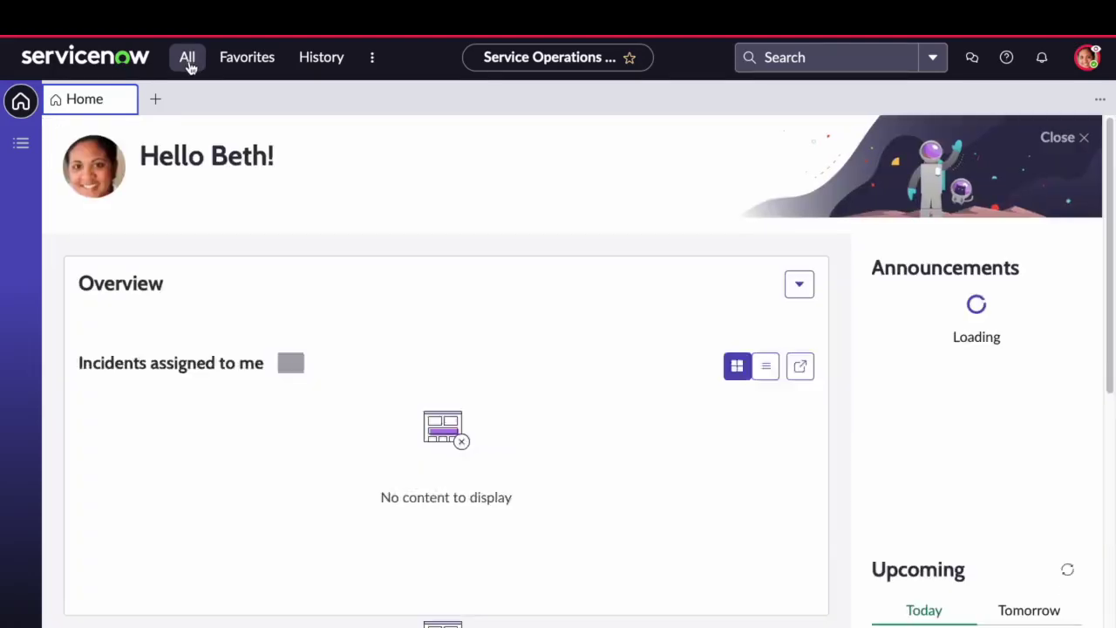
- Open the "software install not working" case from the Cases list and check its SLAs related list
click(189, 59)
text(case)
click(173, 338)
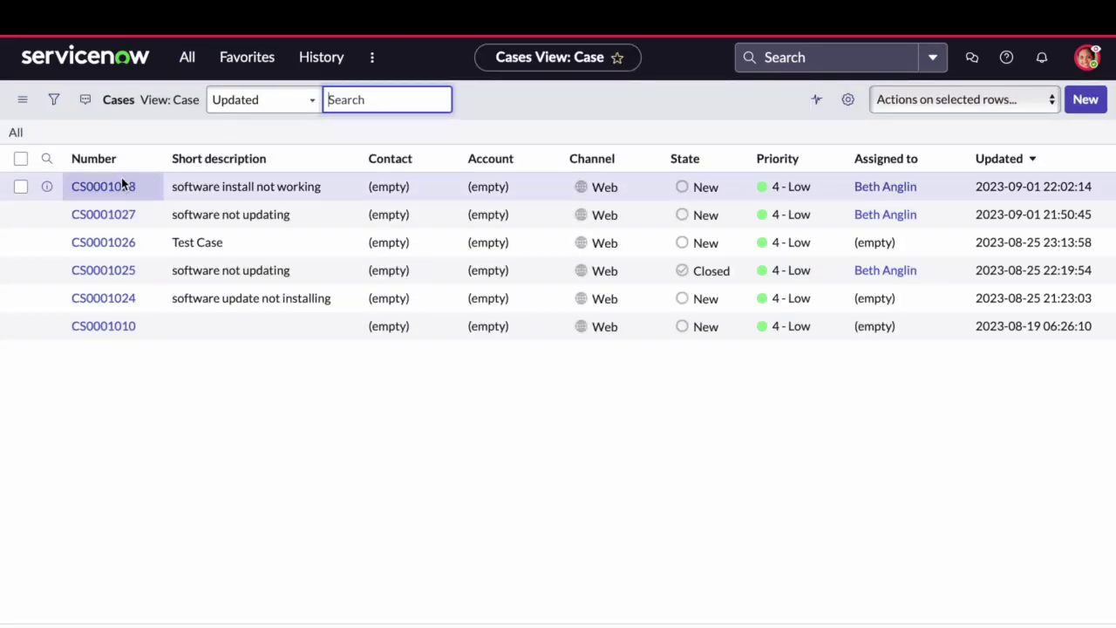
click(119, 190)
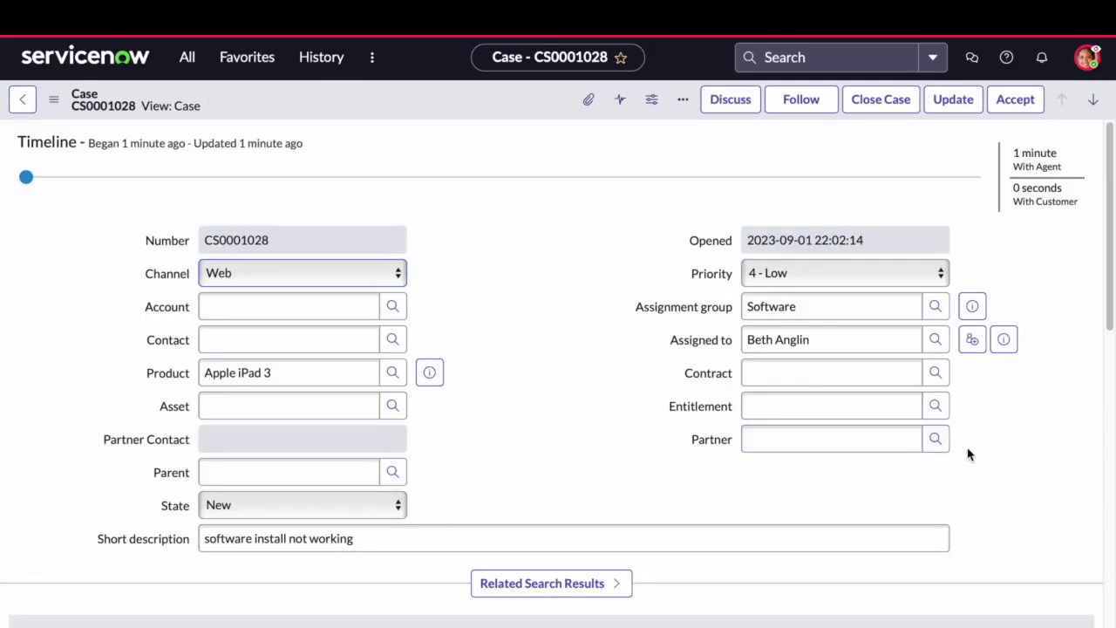
scroll(967, 450, down, 10)
scroll(69, 550, down, 4)
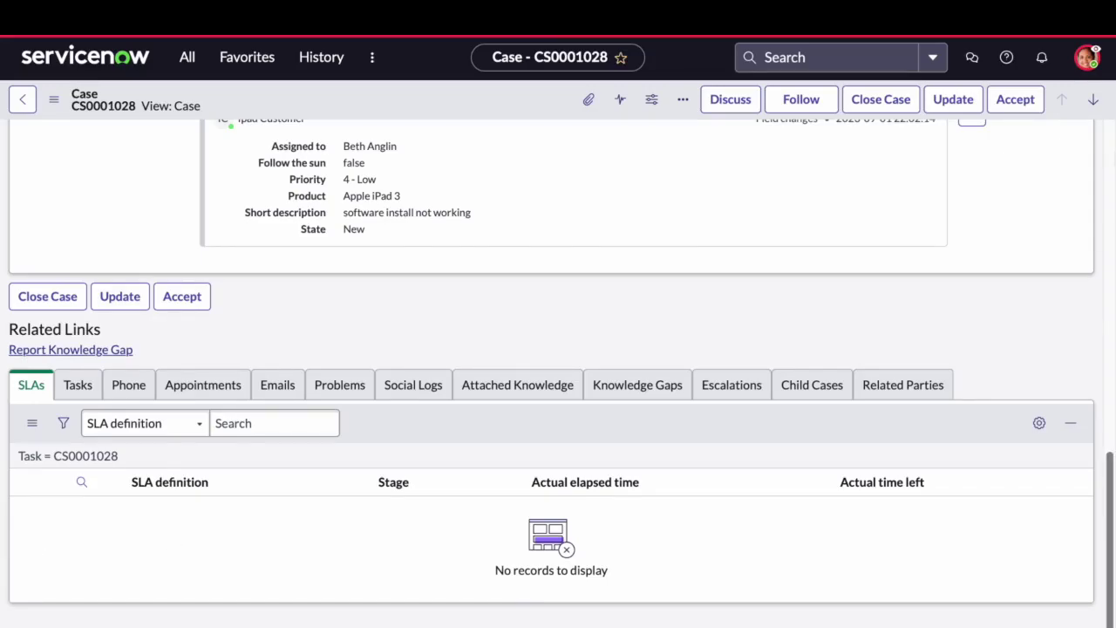
- Save the case with its State set to Open, and check the stage and time left of its SLA
drag(1110, 540, 1110, 218)
click(347, 509)
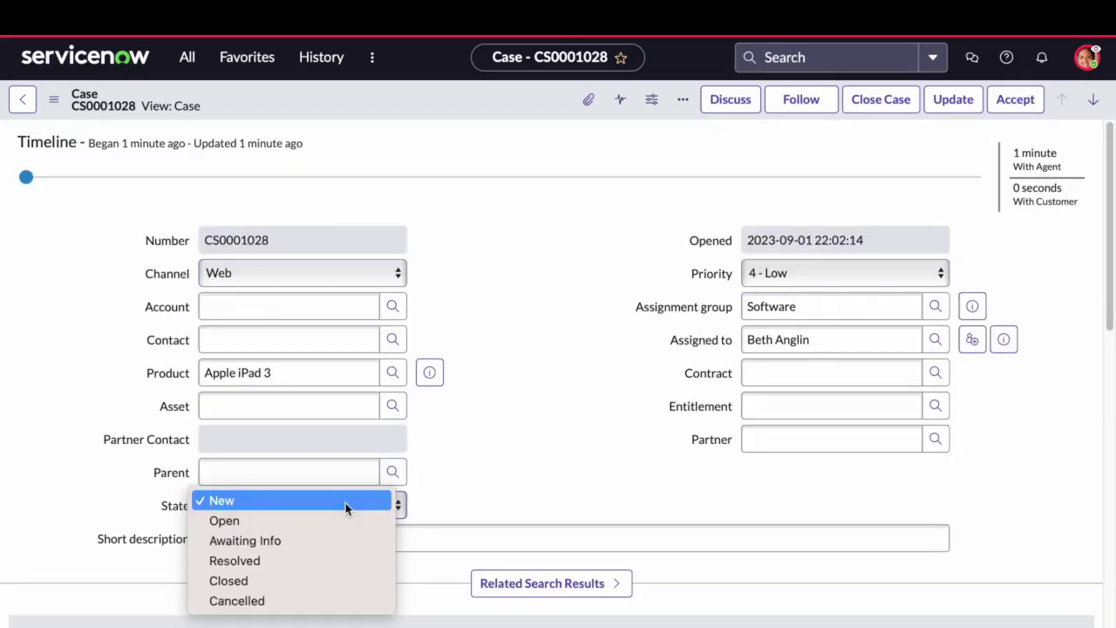
click(336, 520)
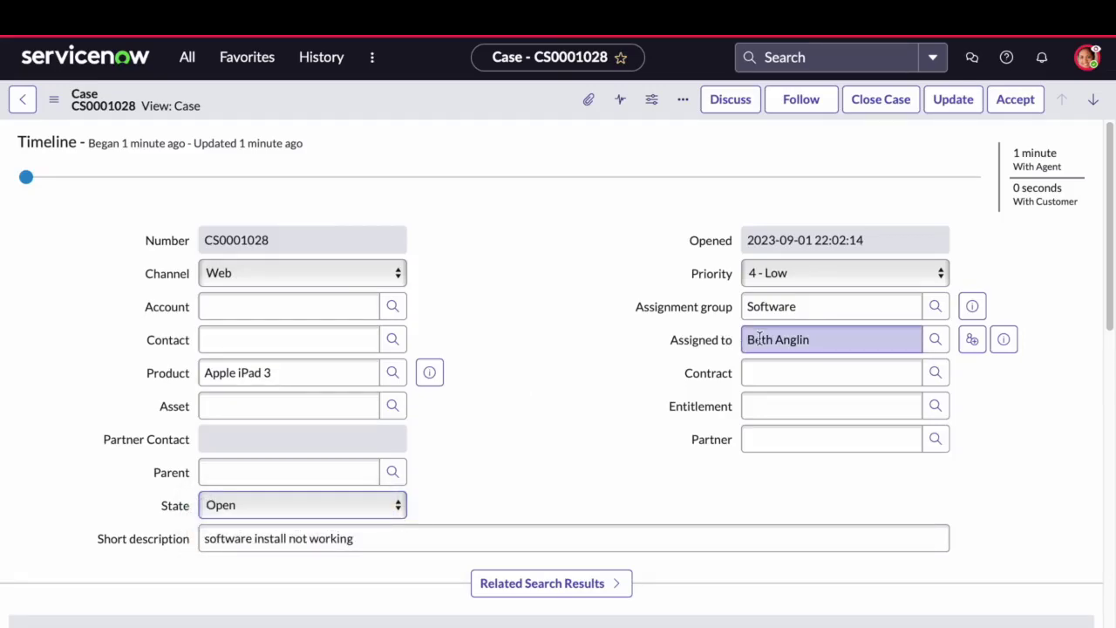
click(53, 99)
click(81, 126)
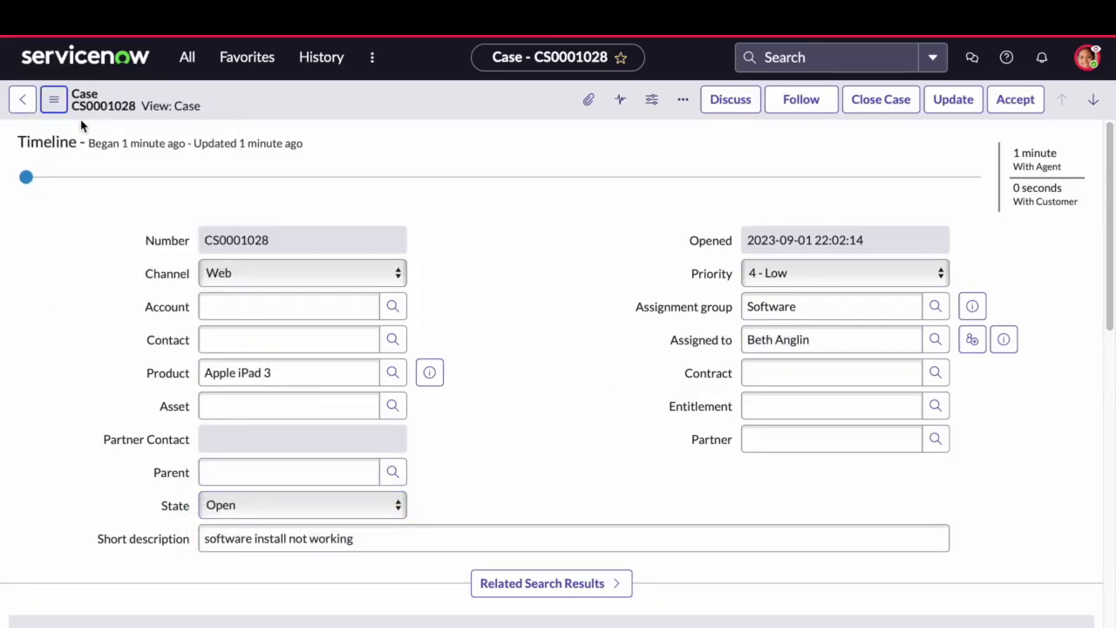
scroll(59, 545, down, 15)
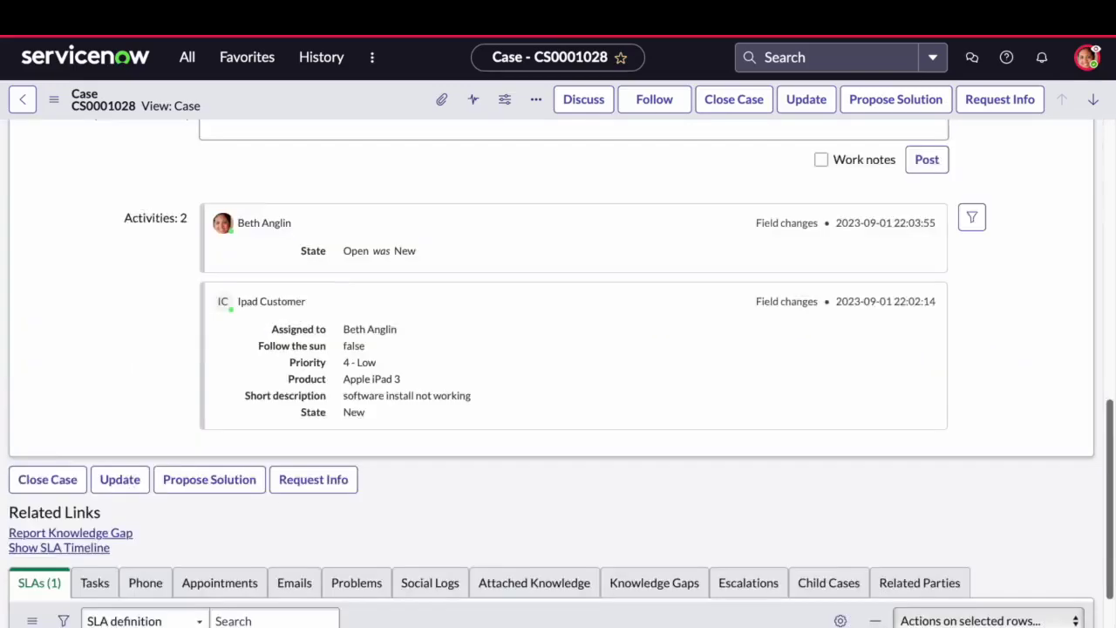
click(128, 554)
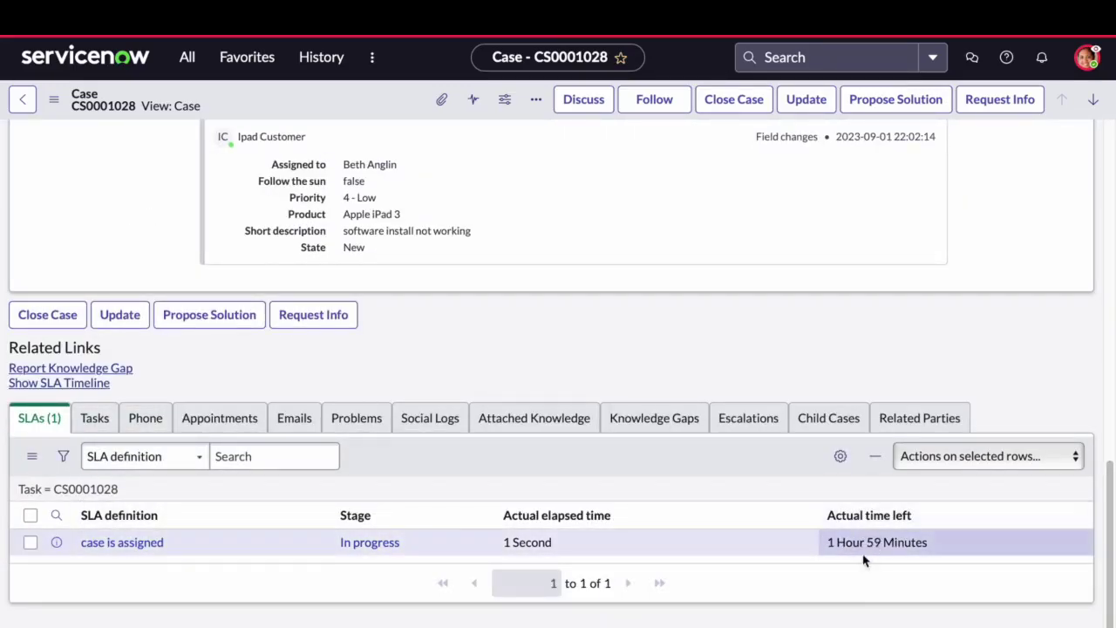
- Set the case's State to Resolved and show its Resolution Information section
scroll(376, 495, up, 15)
click(377, 497)
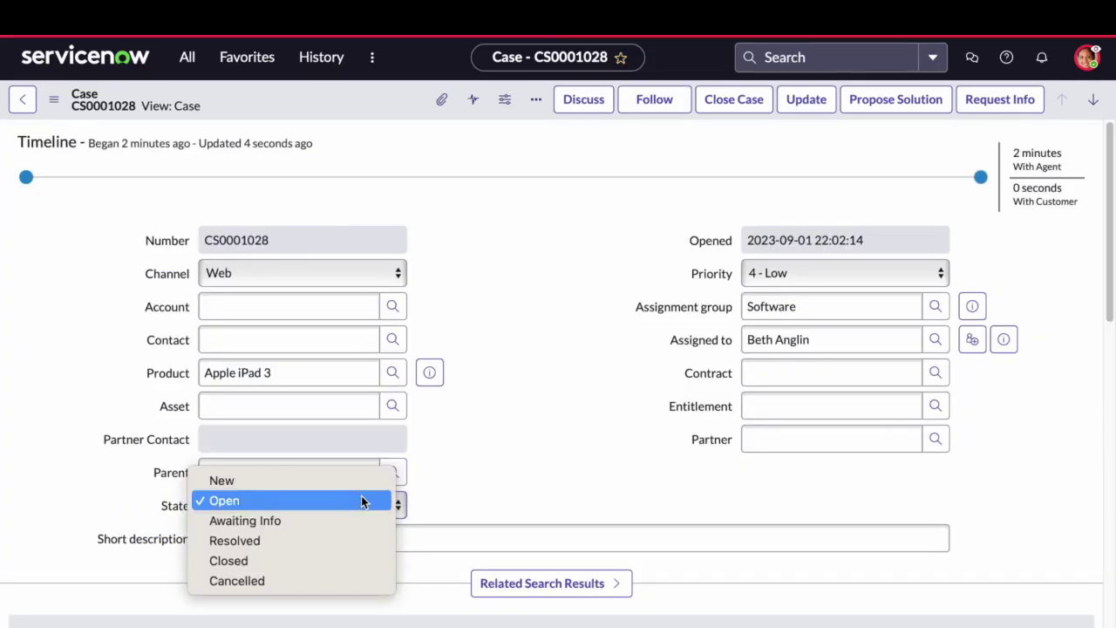
click(327, 540)
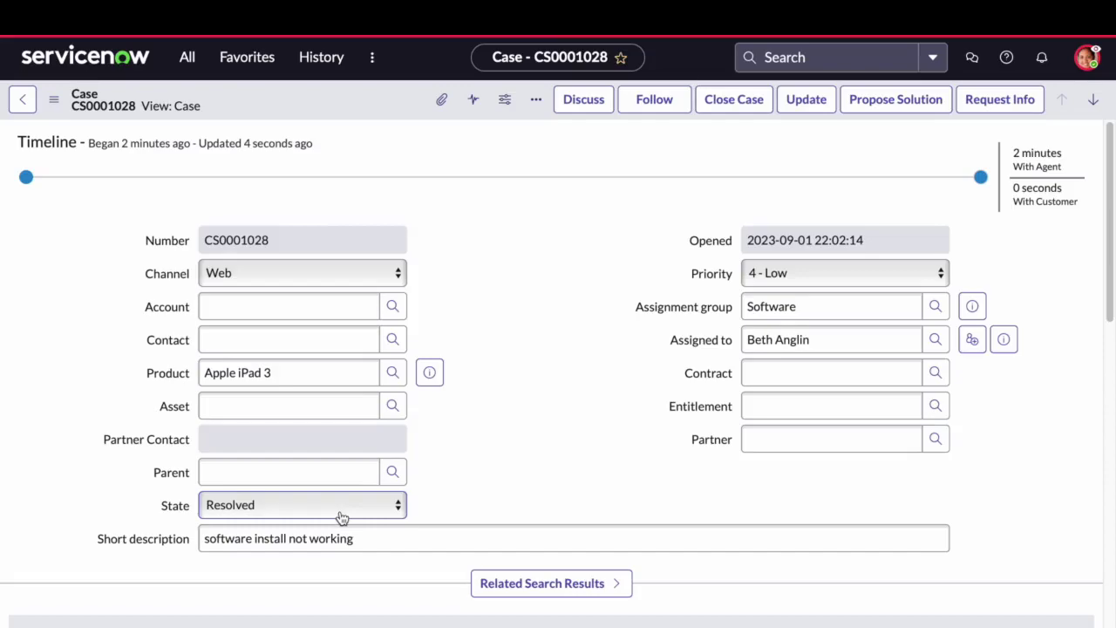
drag(1113, 264, 1112, 425)
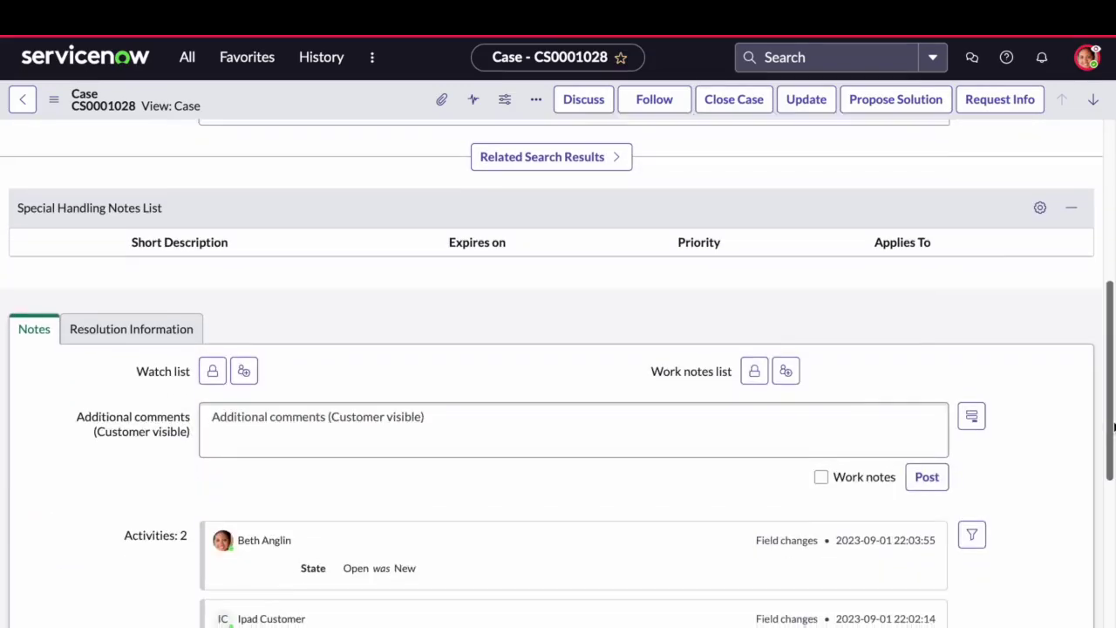
click(54, 100)
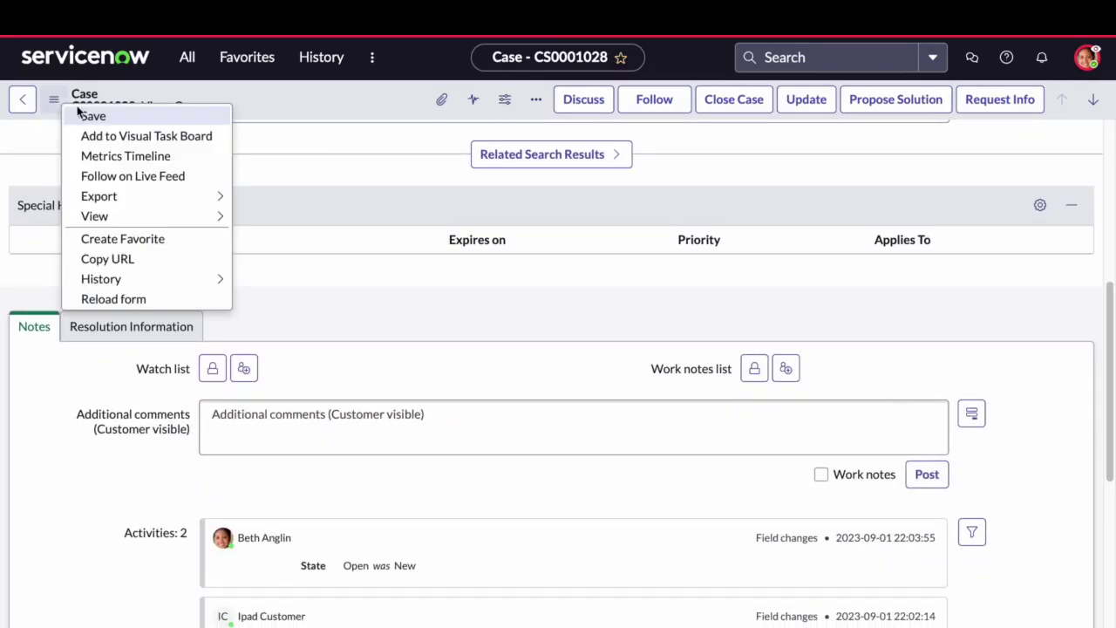
click(145, 335)
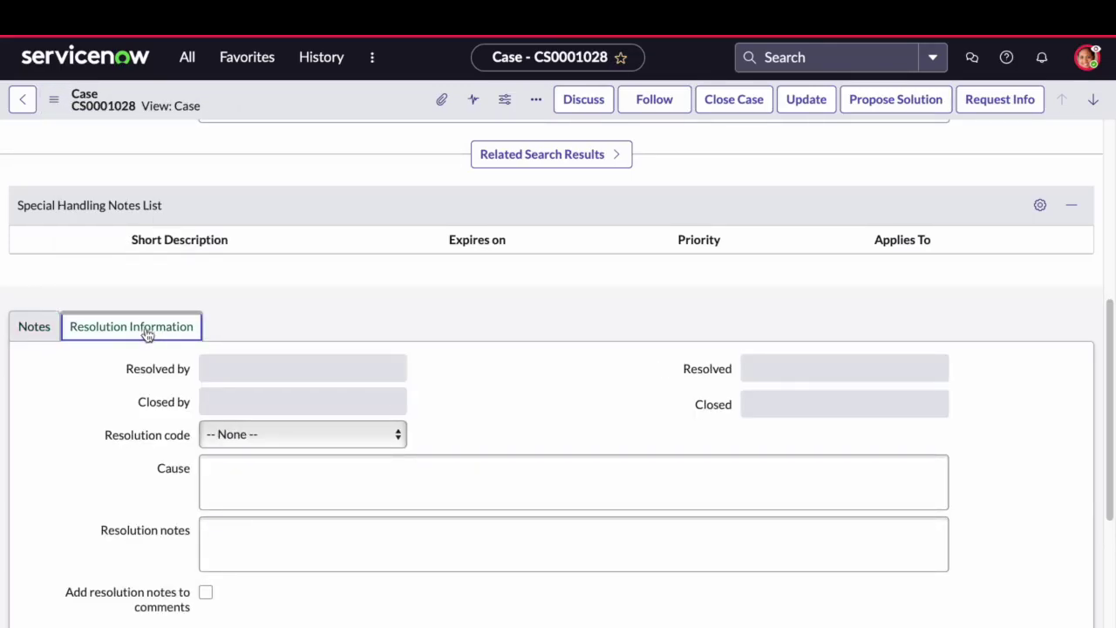
- Save the resolved case and check the stage of its SLA in the SLAs related list
click(52, 103)
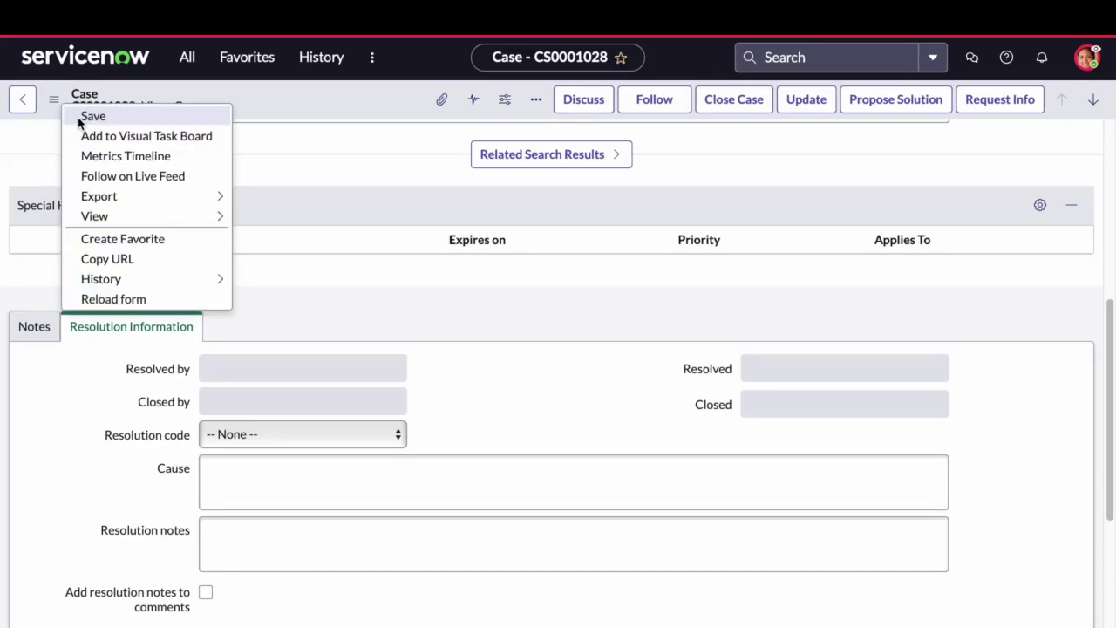
click(78, 117)
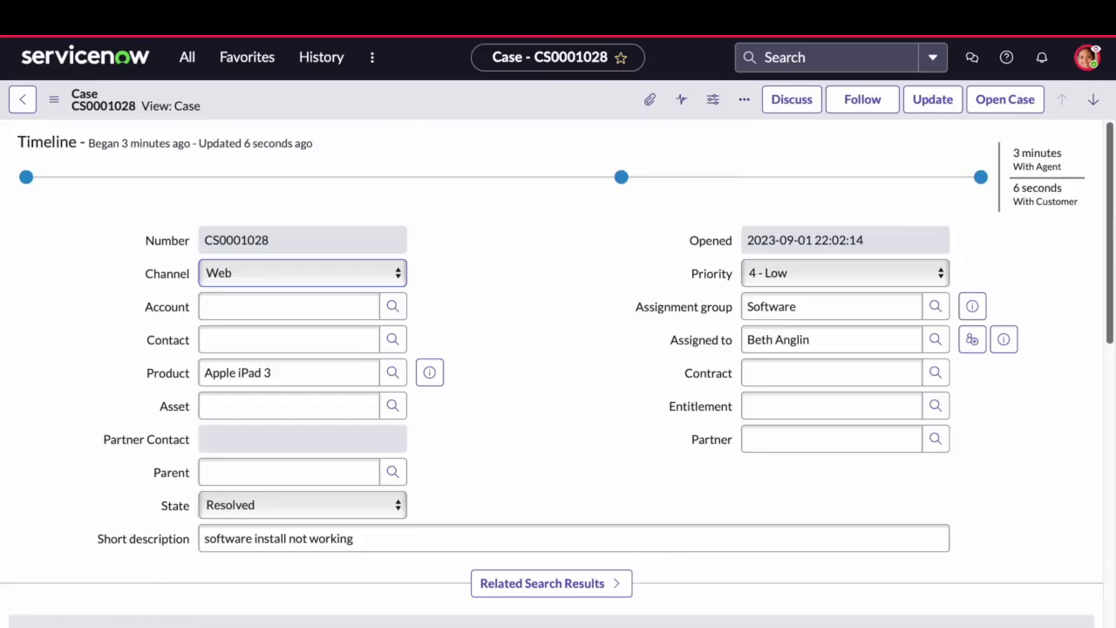
scroll(589, 370, down, 15)
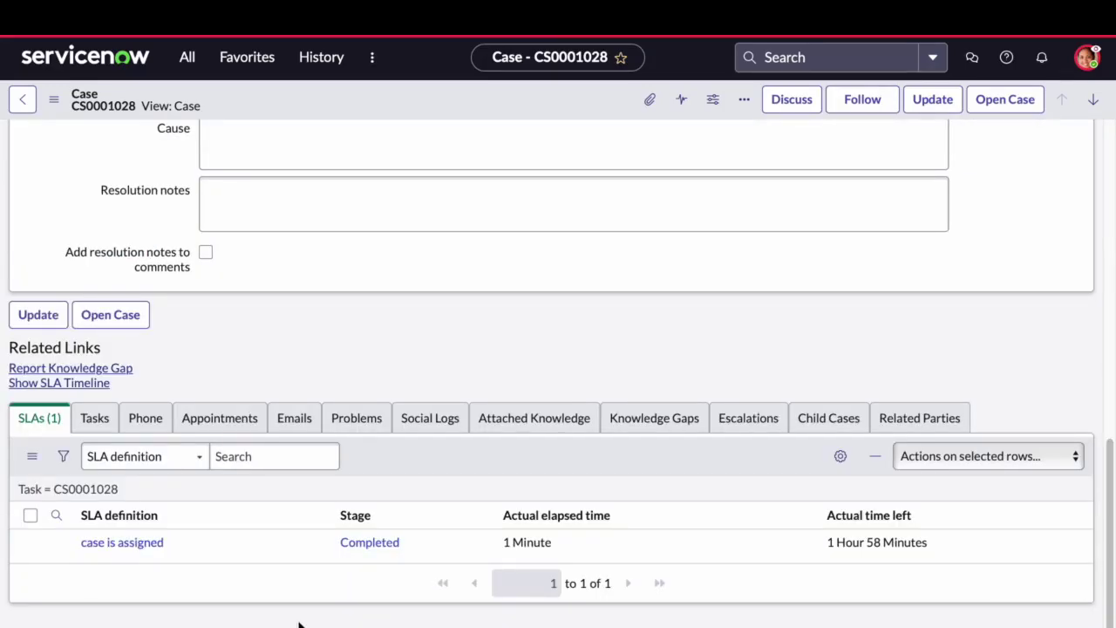